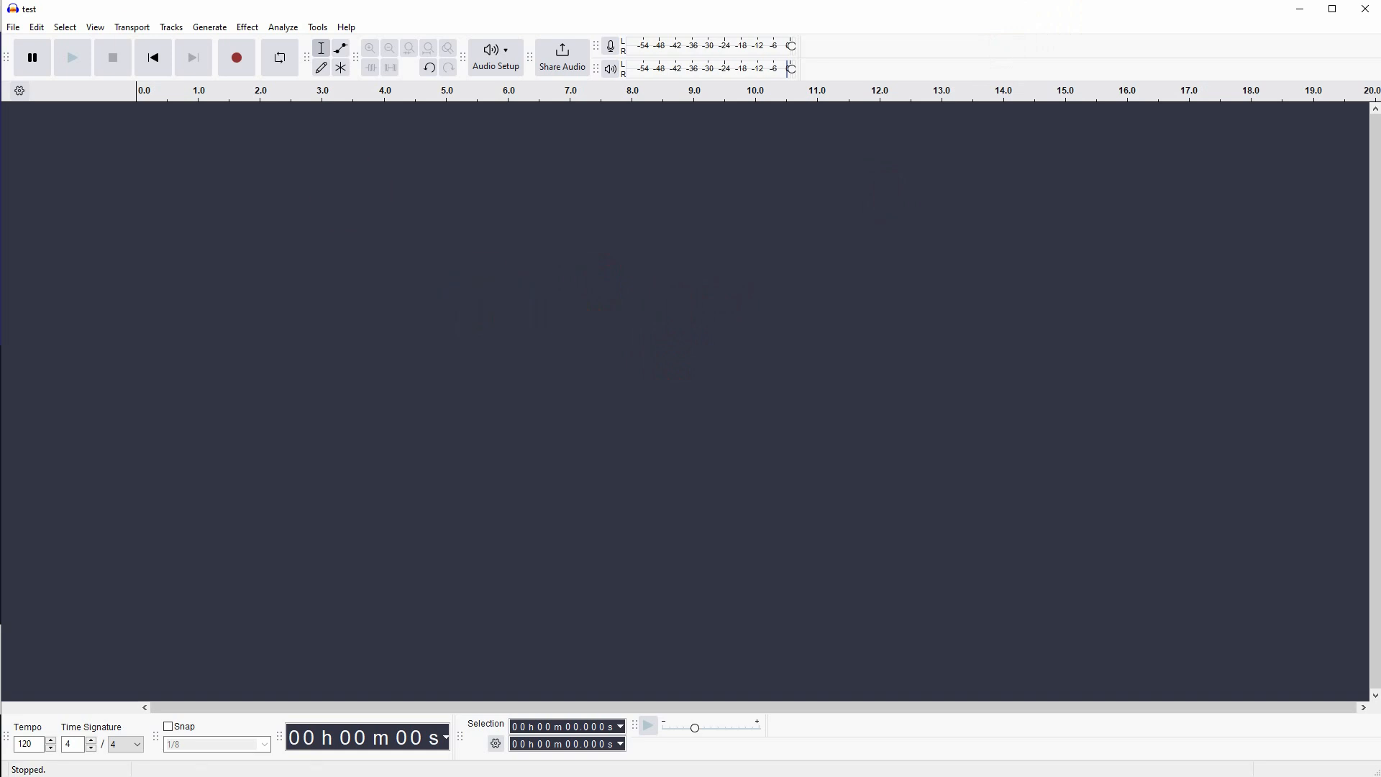
- Import the "test" audio file from the YouTube Videos\Audacity folder into the empty project
left_click_drag(0, 0, 163, 36)
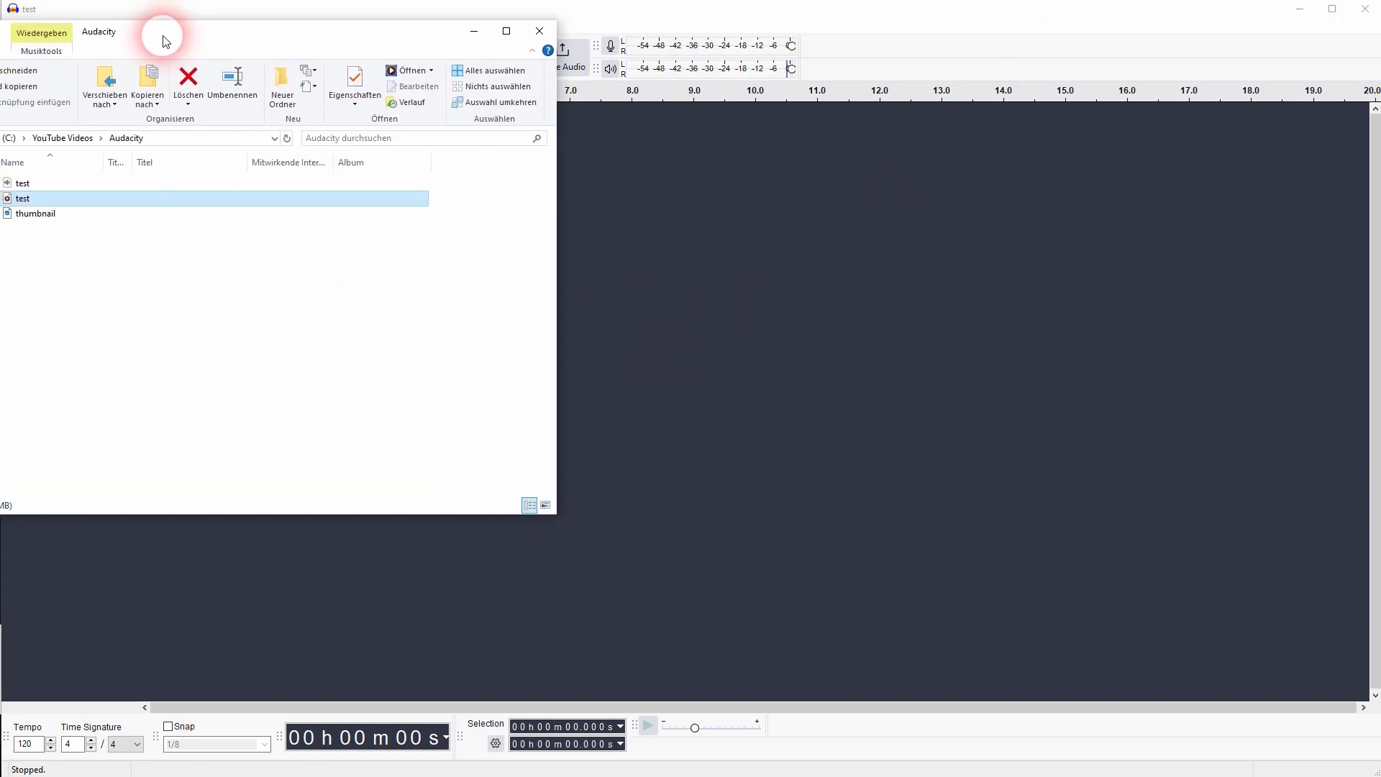
left_click_drag(23, 204, 952, 357)
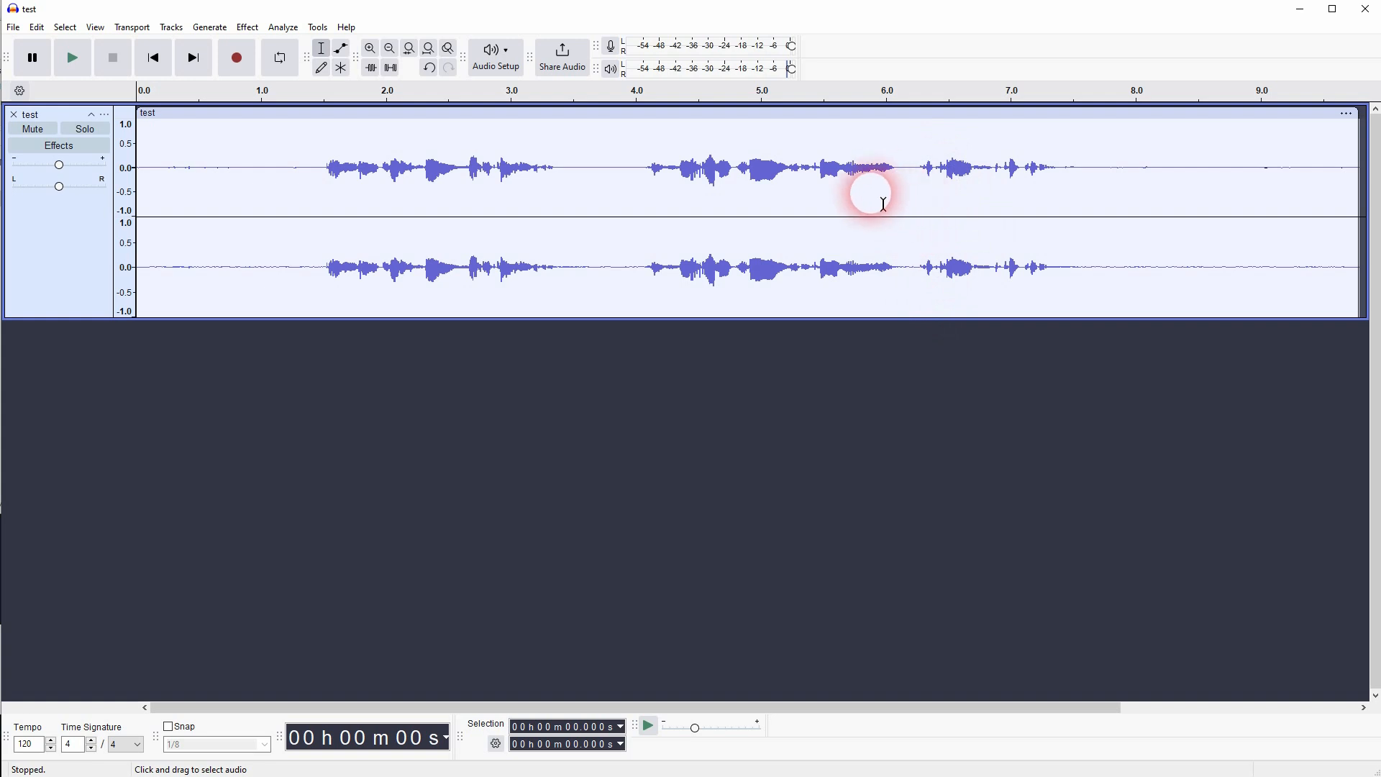
- Play the recording from near its beginning through the spoken part, and stop playback once the speech has ended
left_click(321, 177)
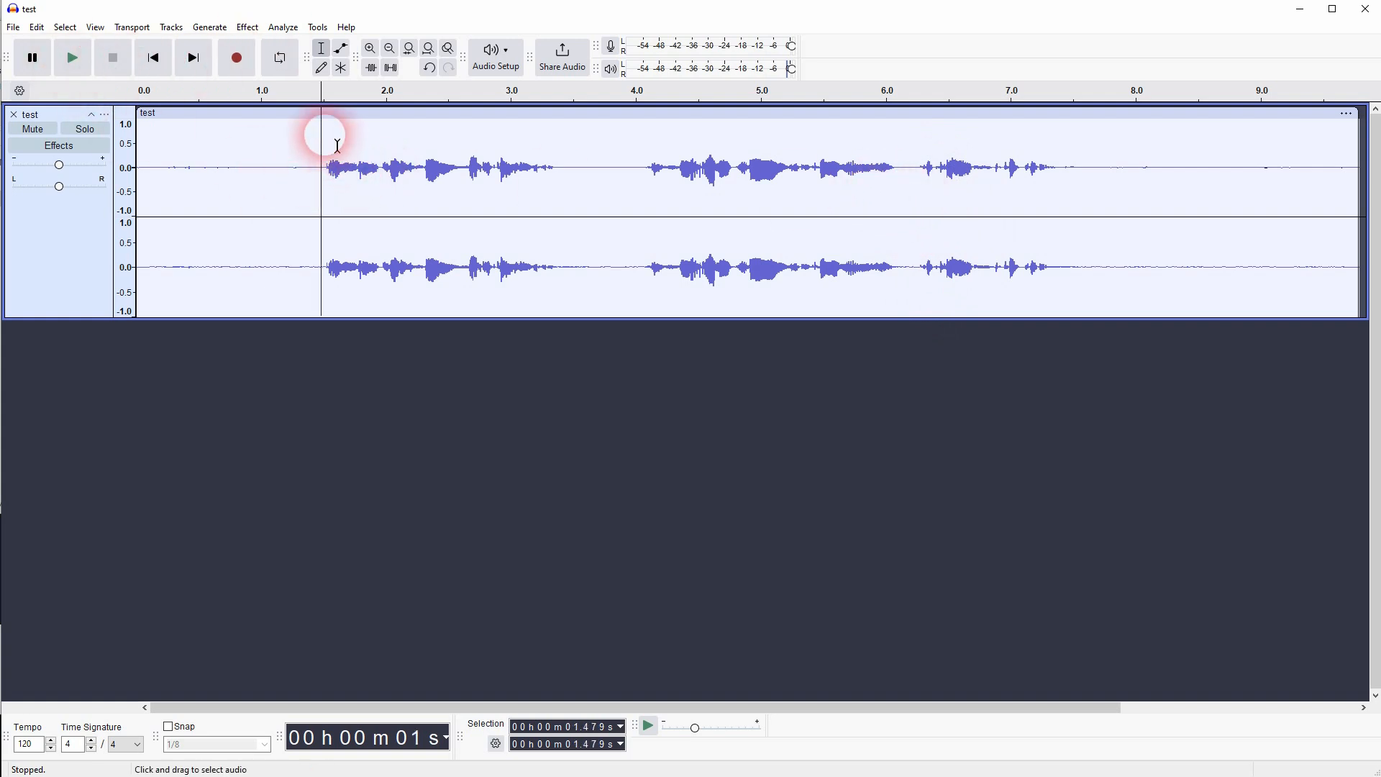
left_click(153, 174)
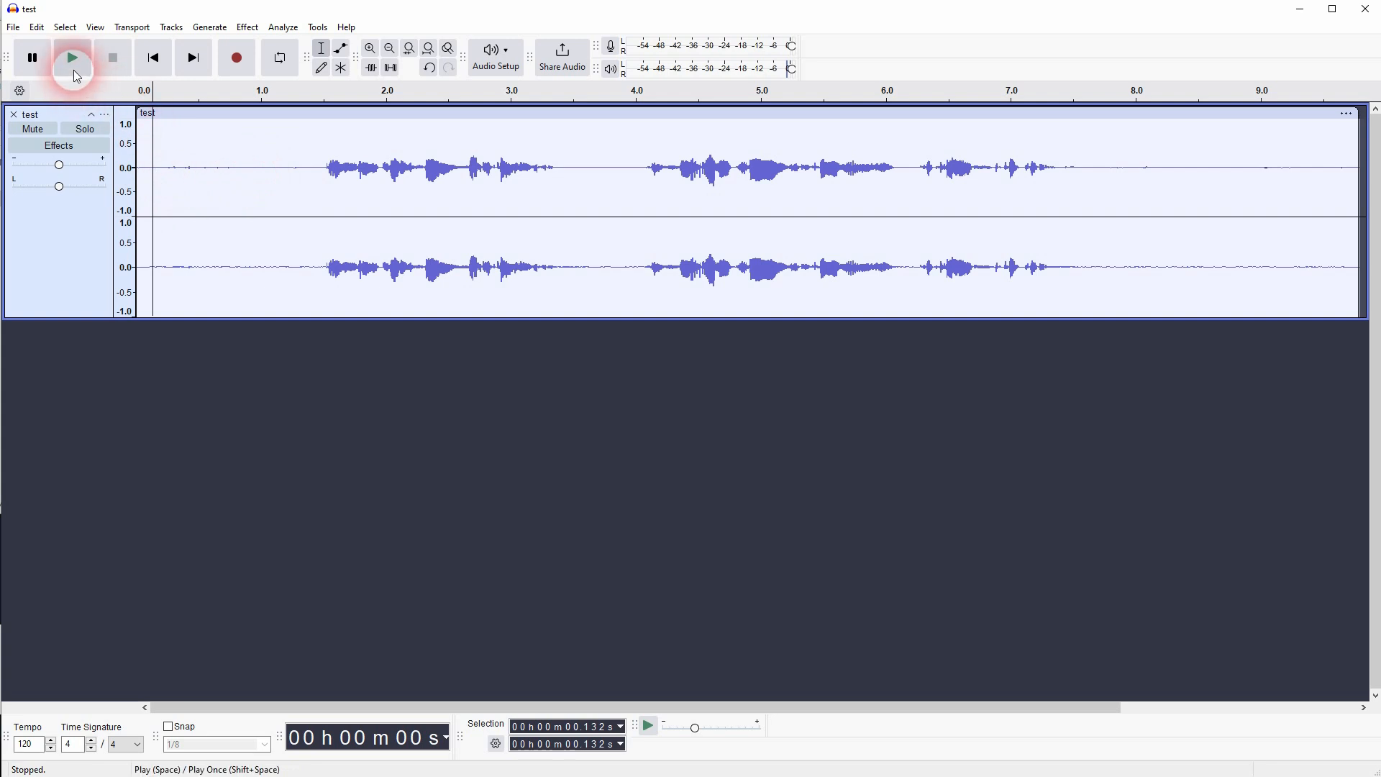
left_click(74, 71)
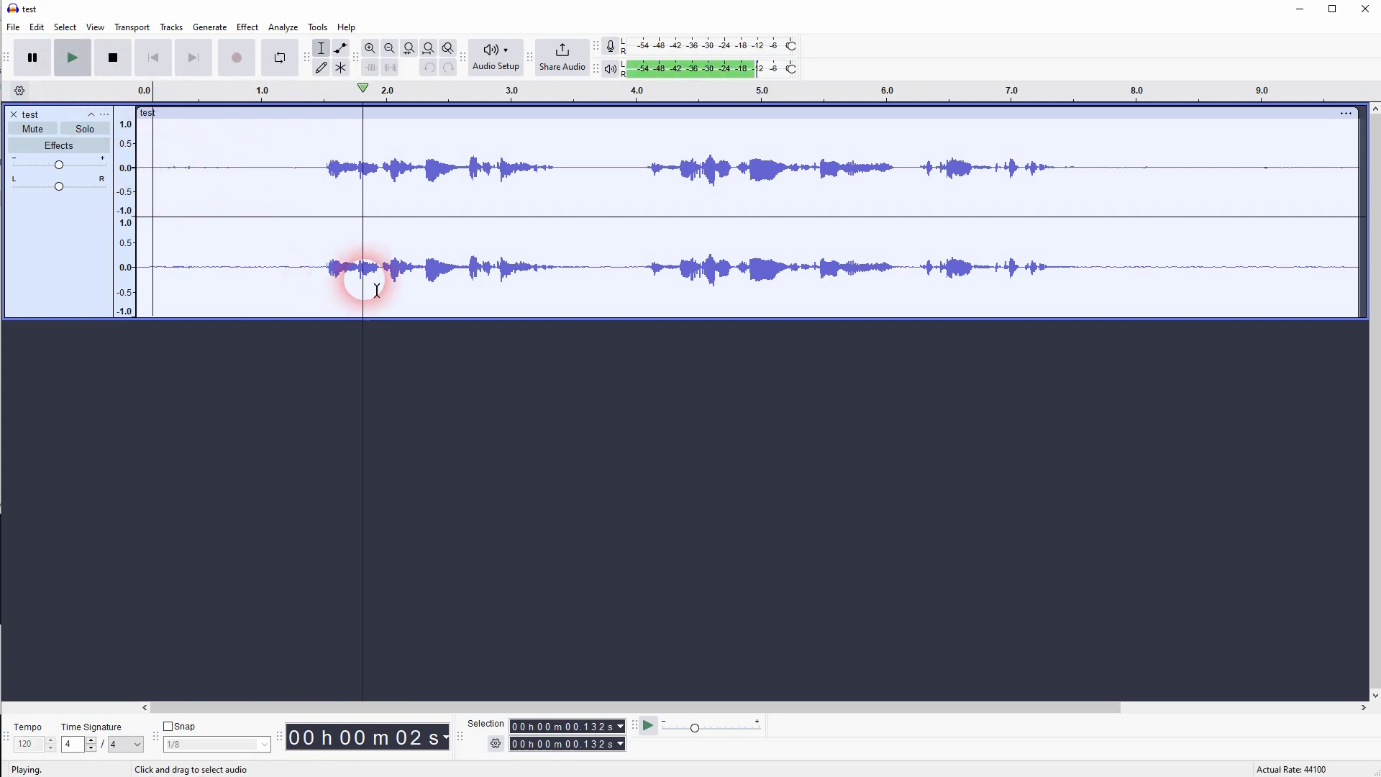
left_click(125, 65)
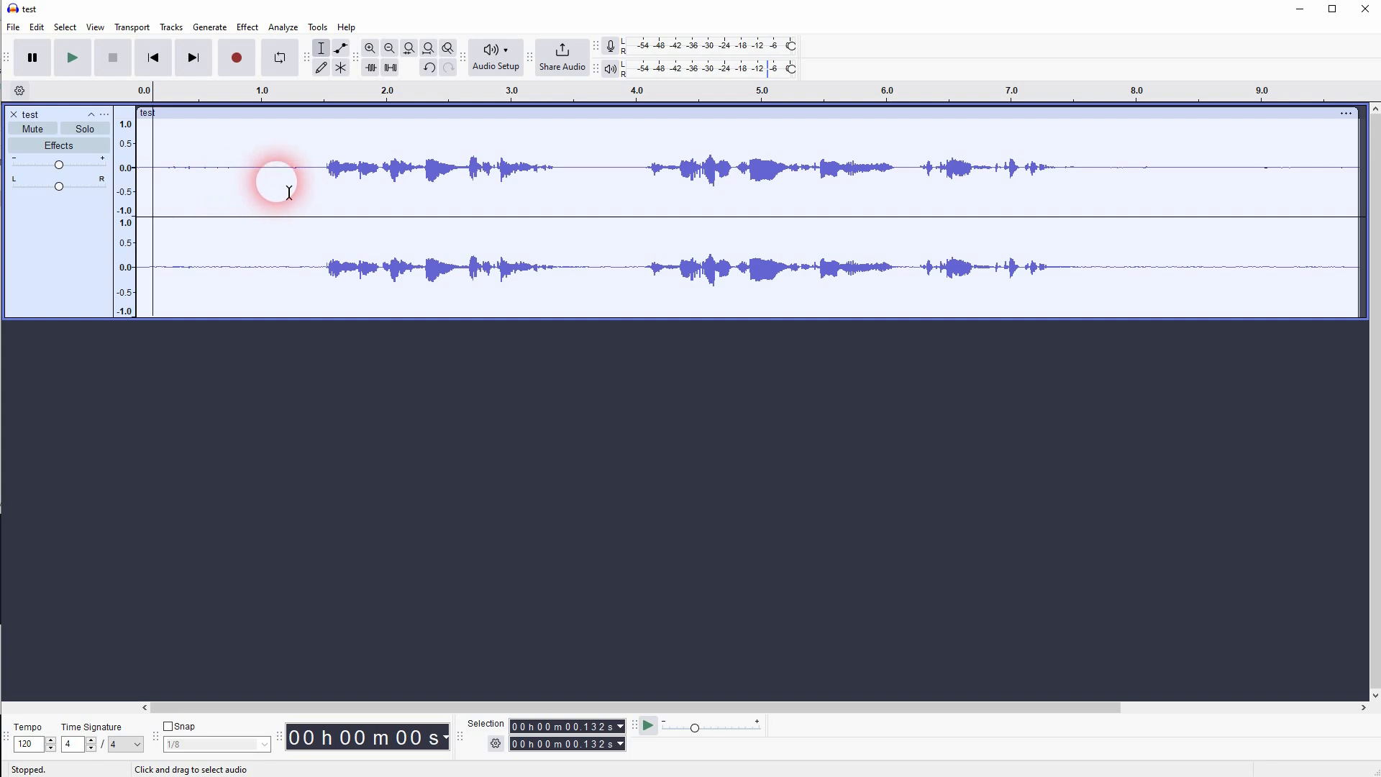
- Normalize the whole track with the factory default preset, removing DC offset and setting the peak amplitude to -1.0 dB
key("ctrl+a")
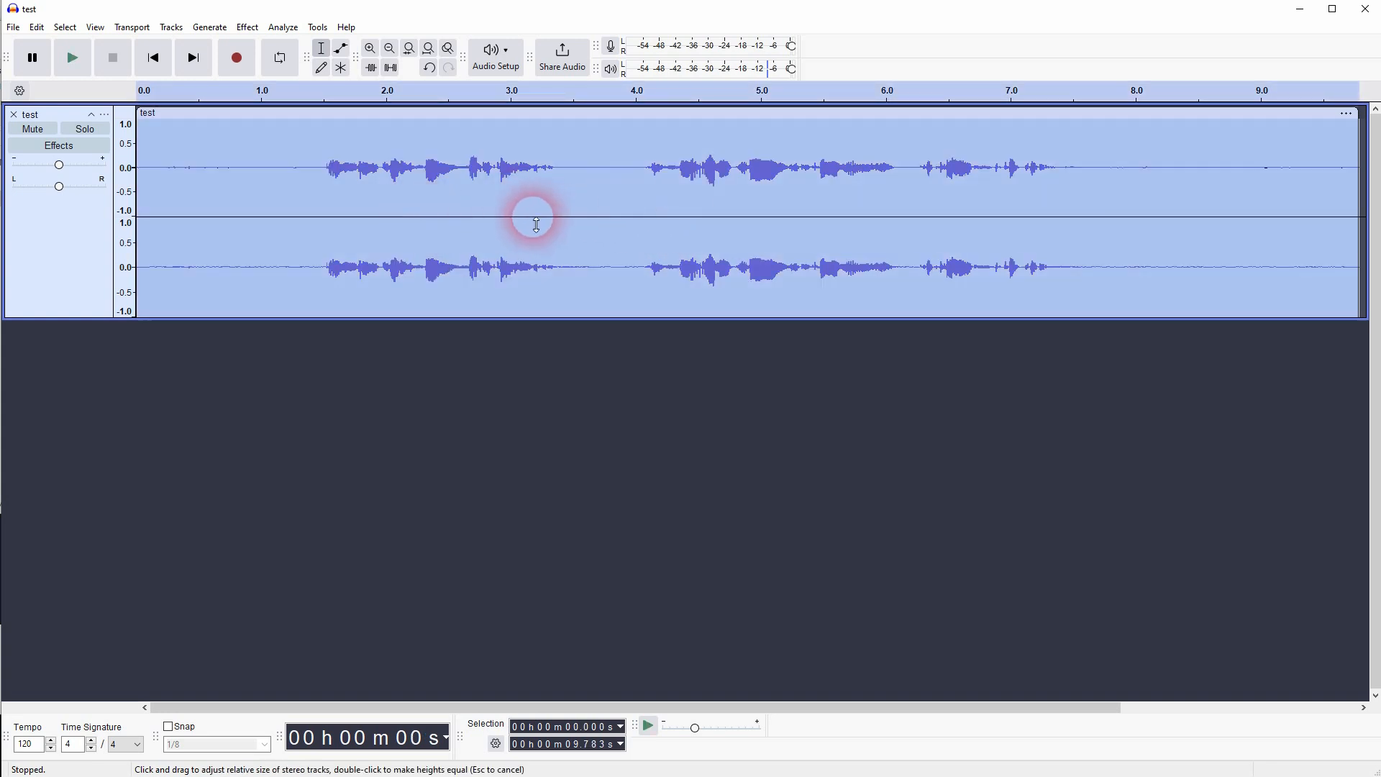
left_click(247, 28)
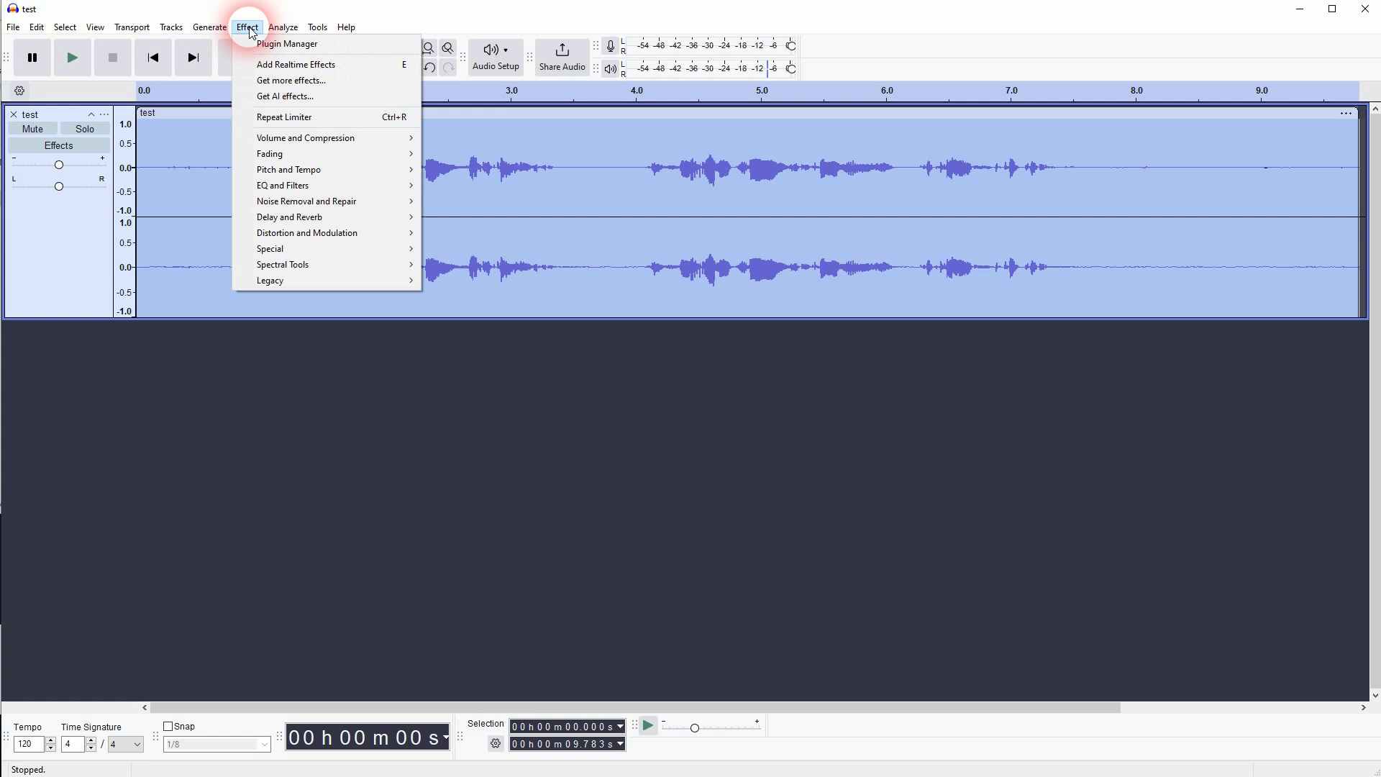
mouse_move(92, 31)
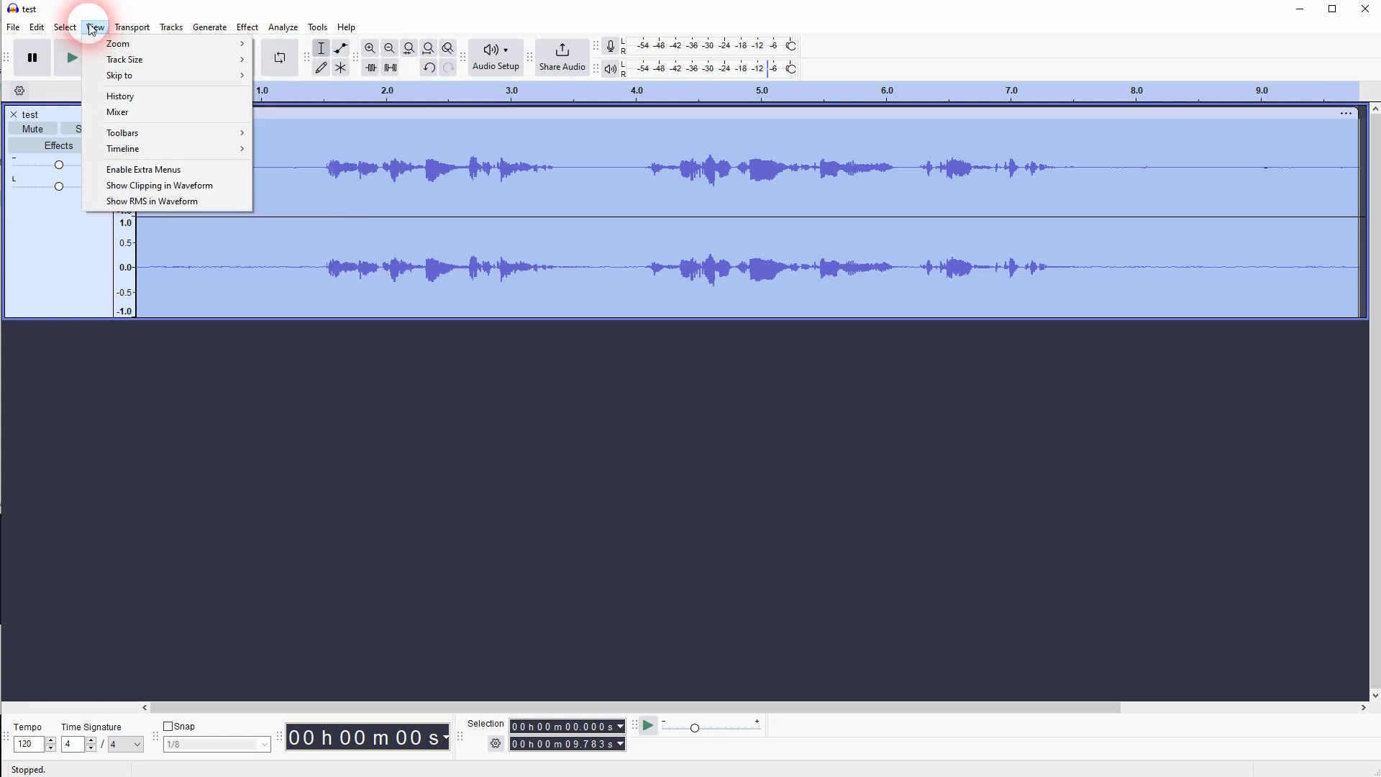
mouse_move(254, 31)
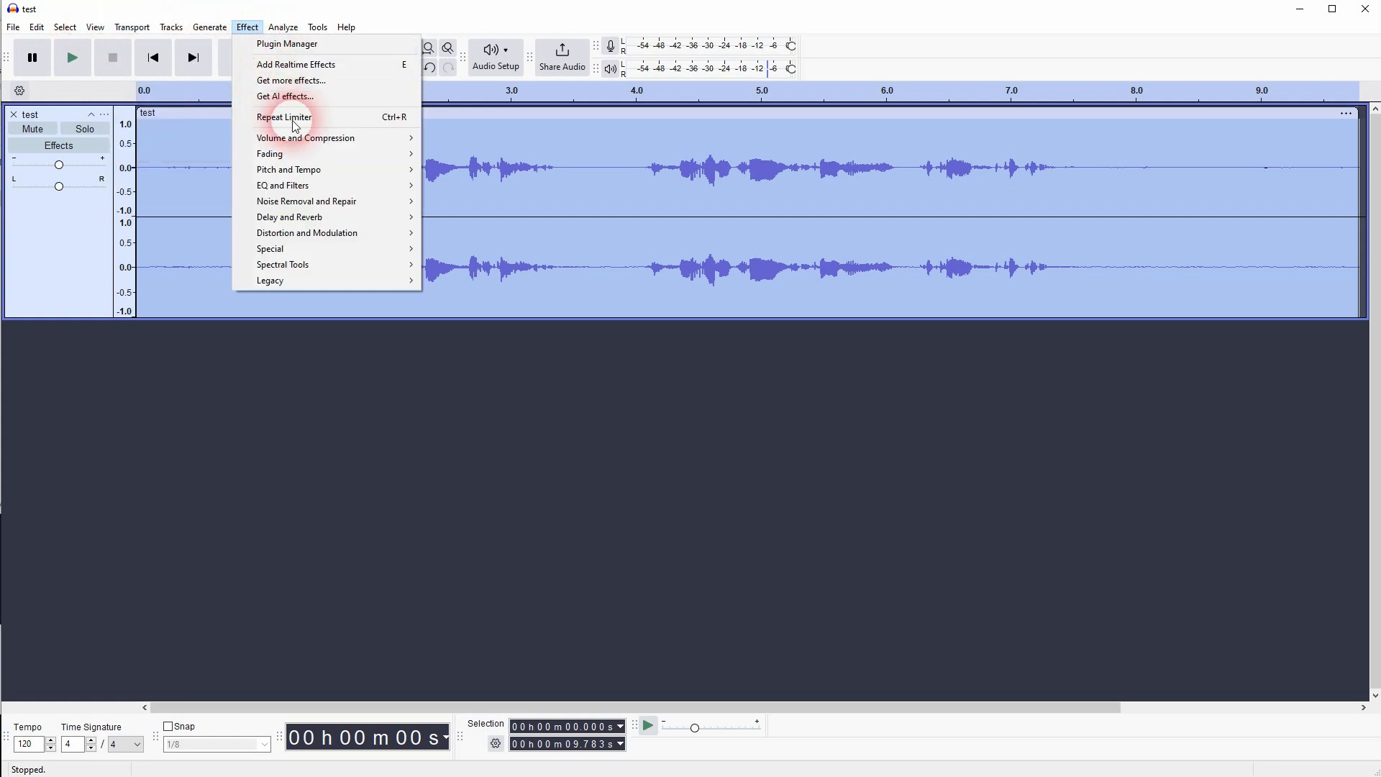
mouse_move(360, 138)
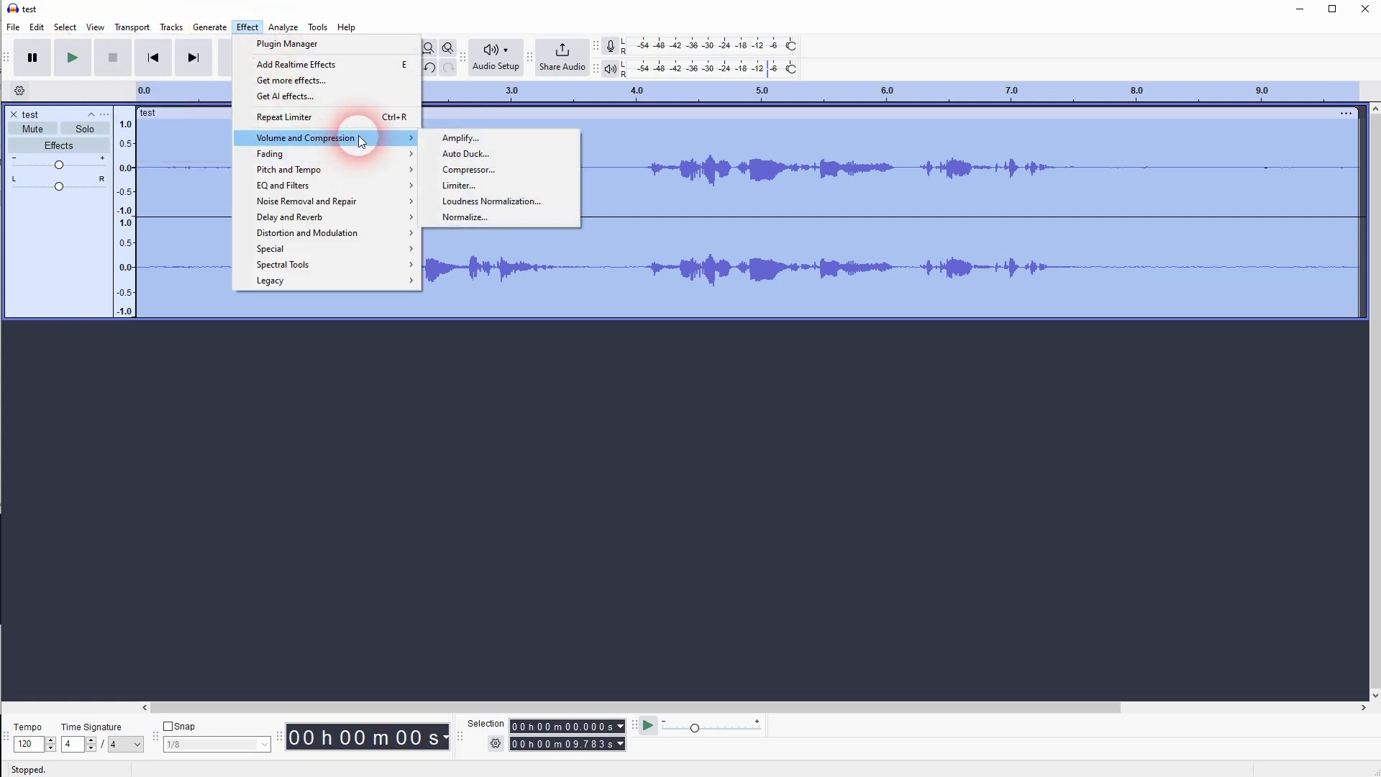
left_click(463, 217)
left_click(659, 360)
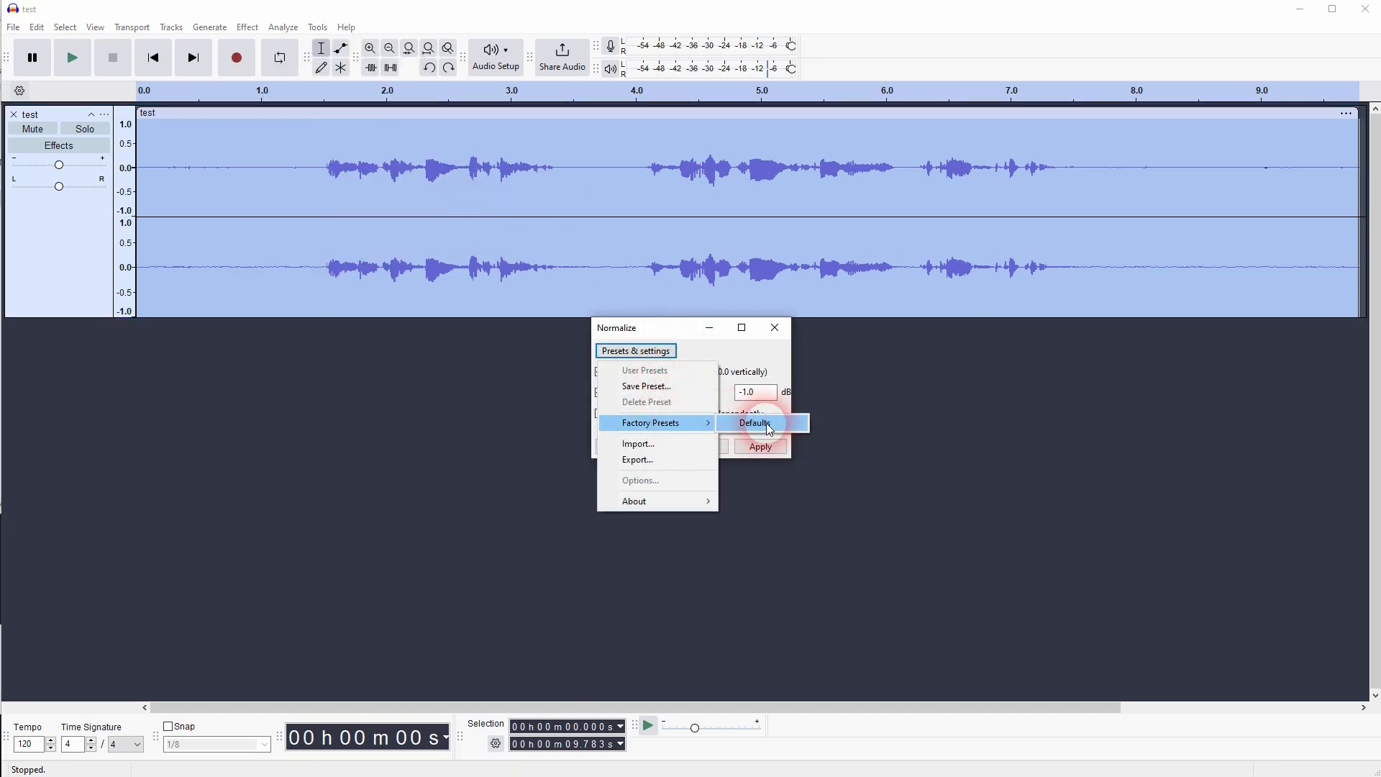
left_click(769, 429)
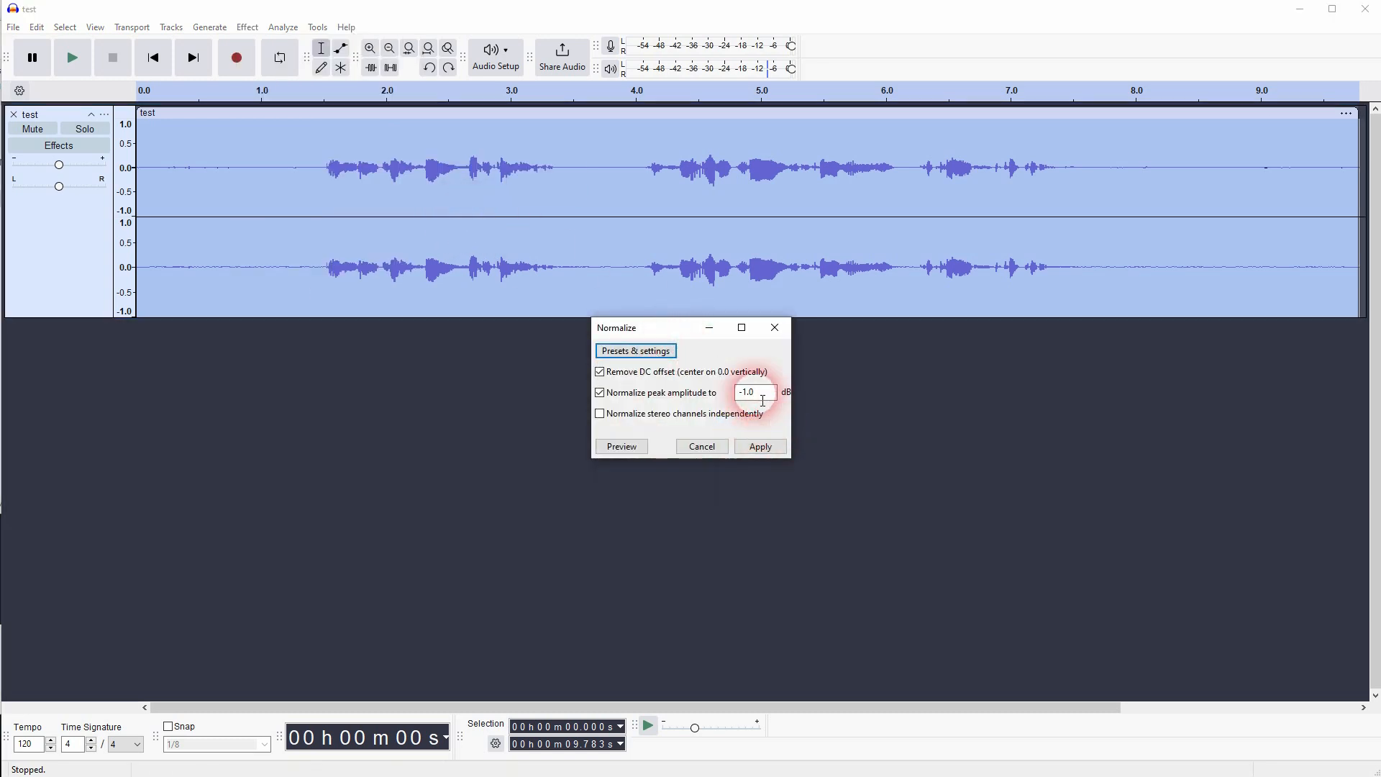
left_click(759, 447)
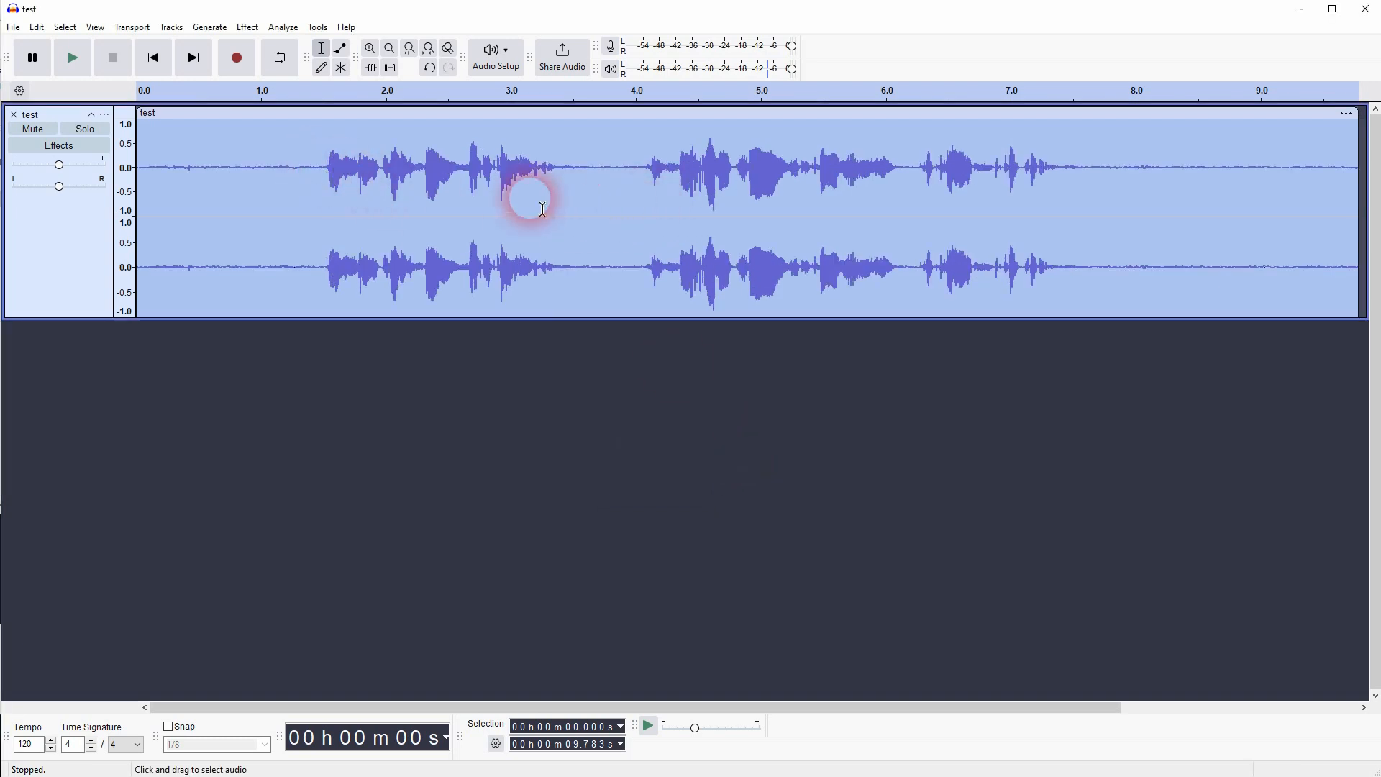
- Capture a noise profile from the silent section before the speech, about 0.6 to 1.3 seconds
left_click(304, 190)
left_click_drag(160, 184, 311, 225)
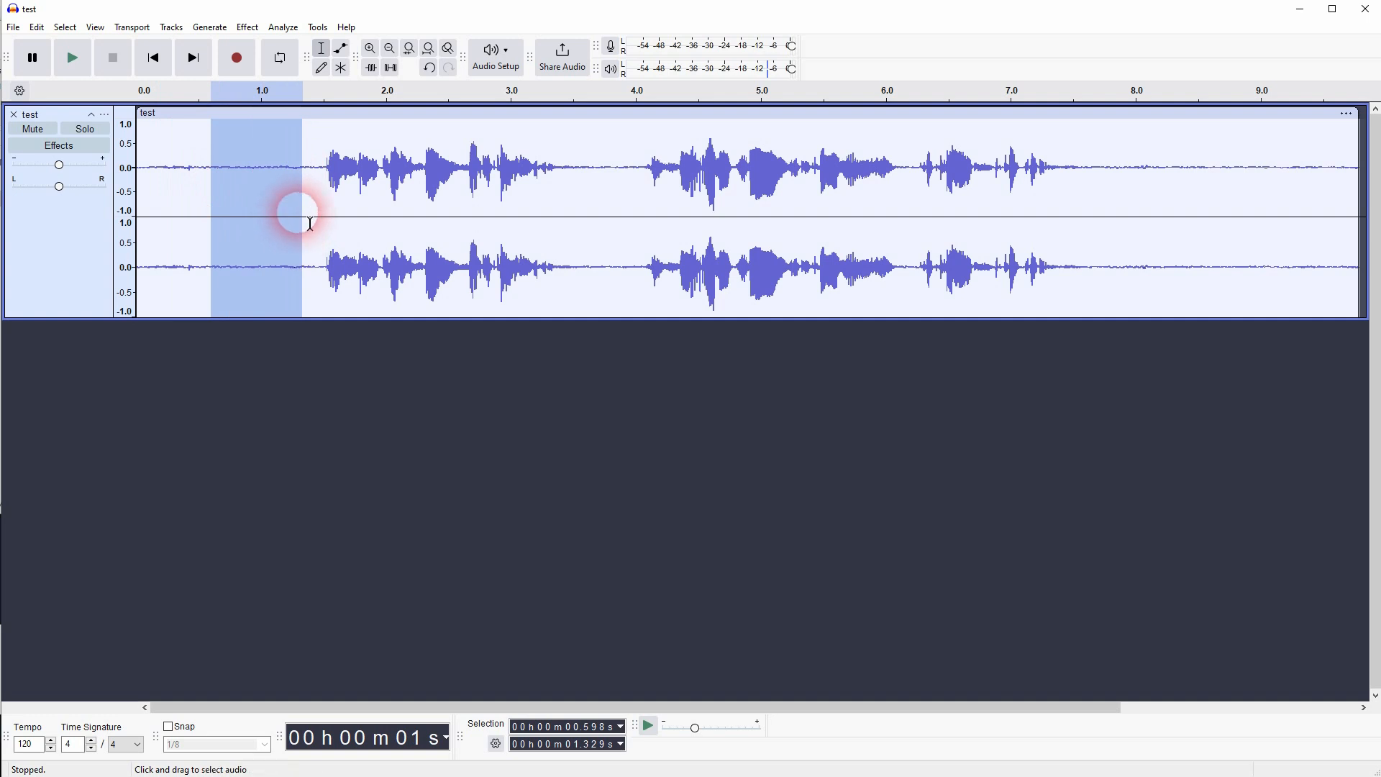
left_click(247, 28)
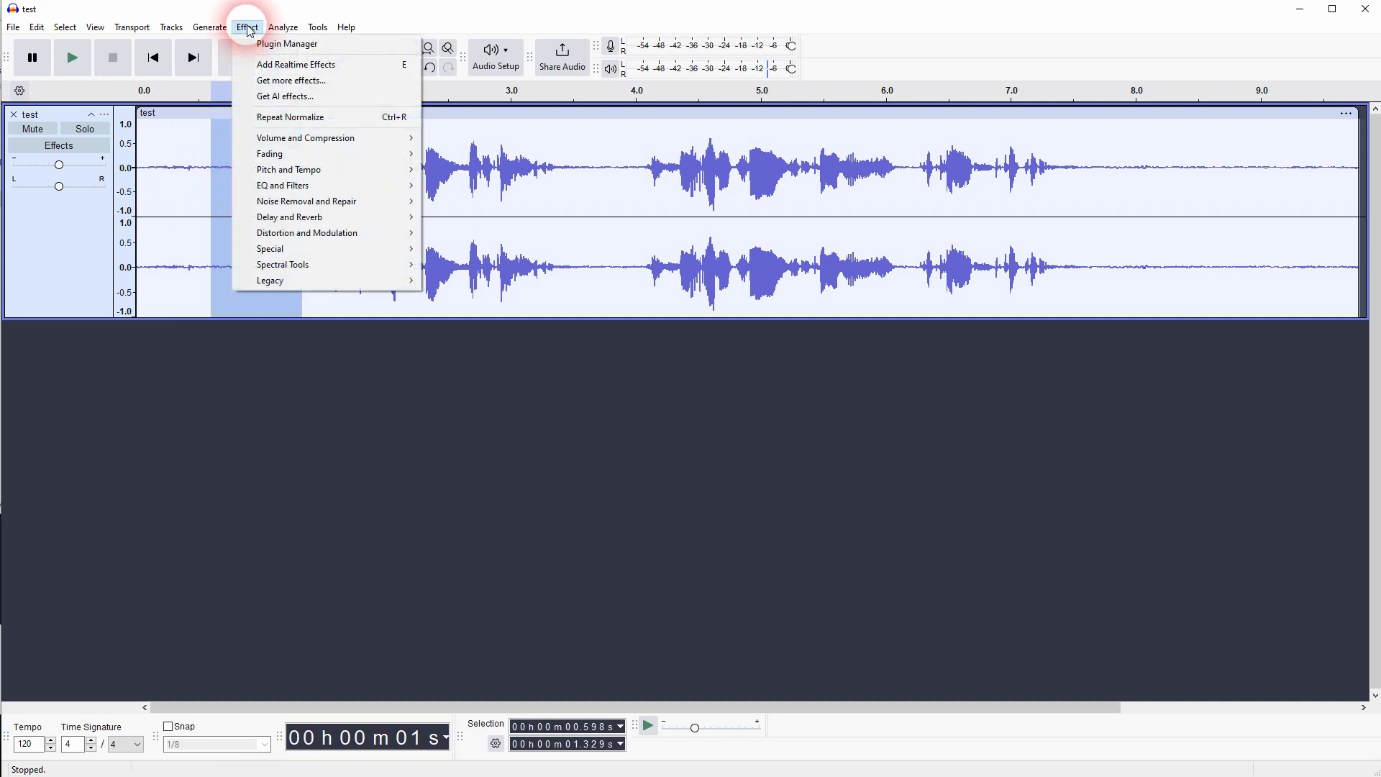
mouse_move(316, 201)
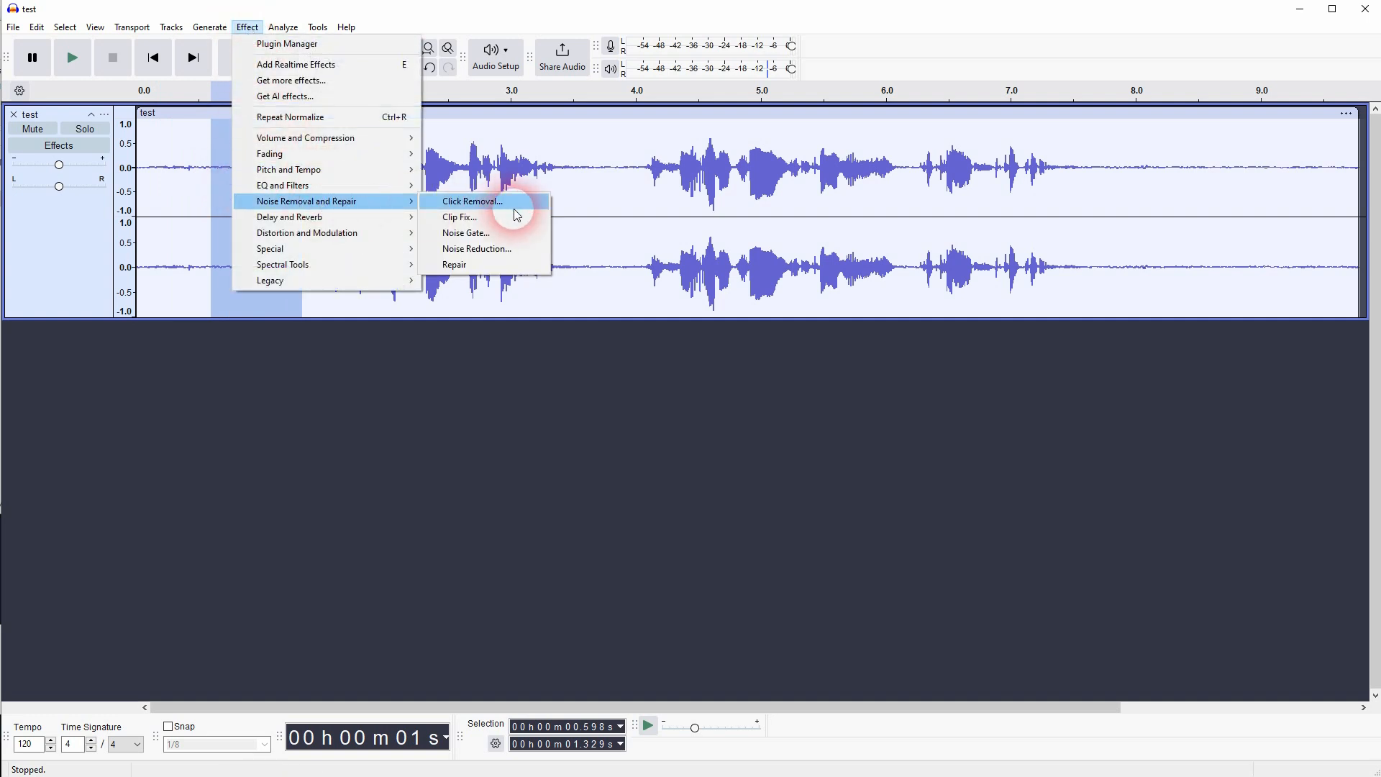
left_click(493, 248)
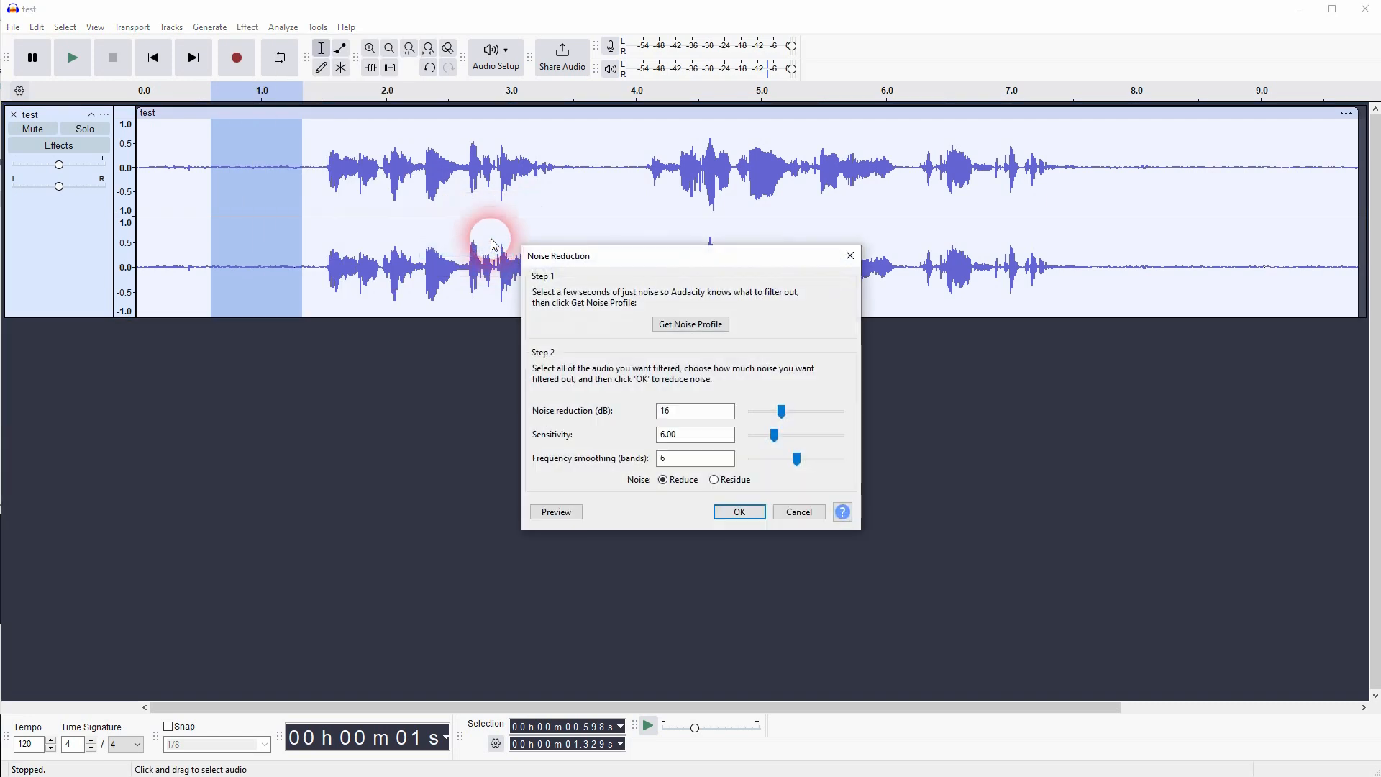
left_click_drag(694, 250, 914, 242)
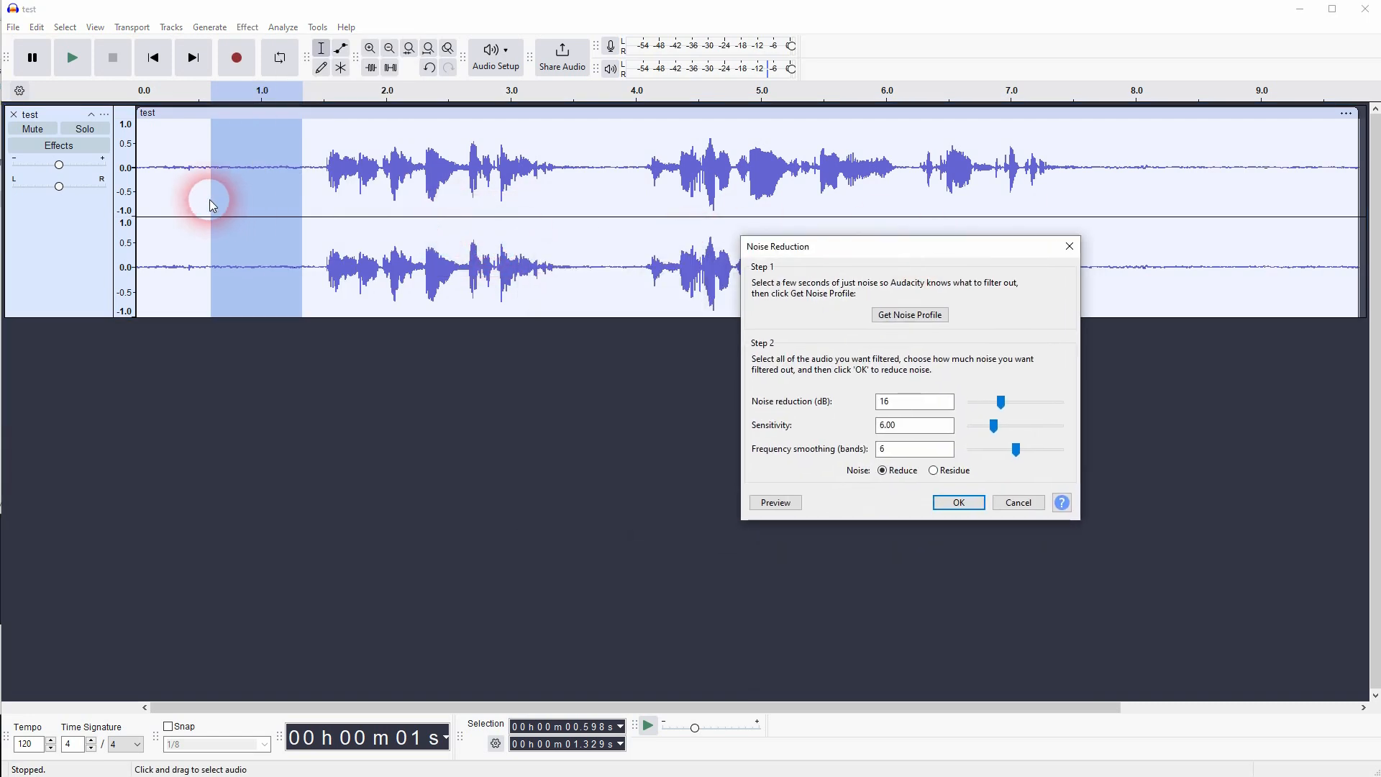
left_click(910, 317)
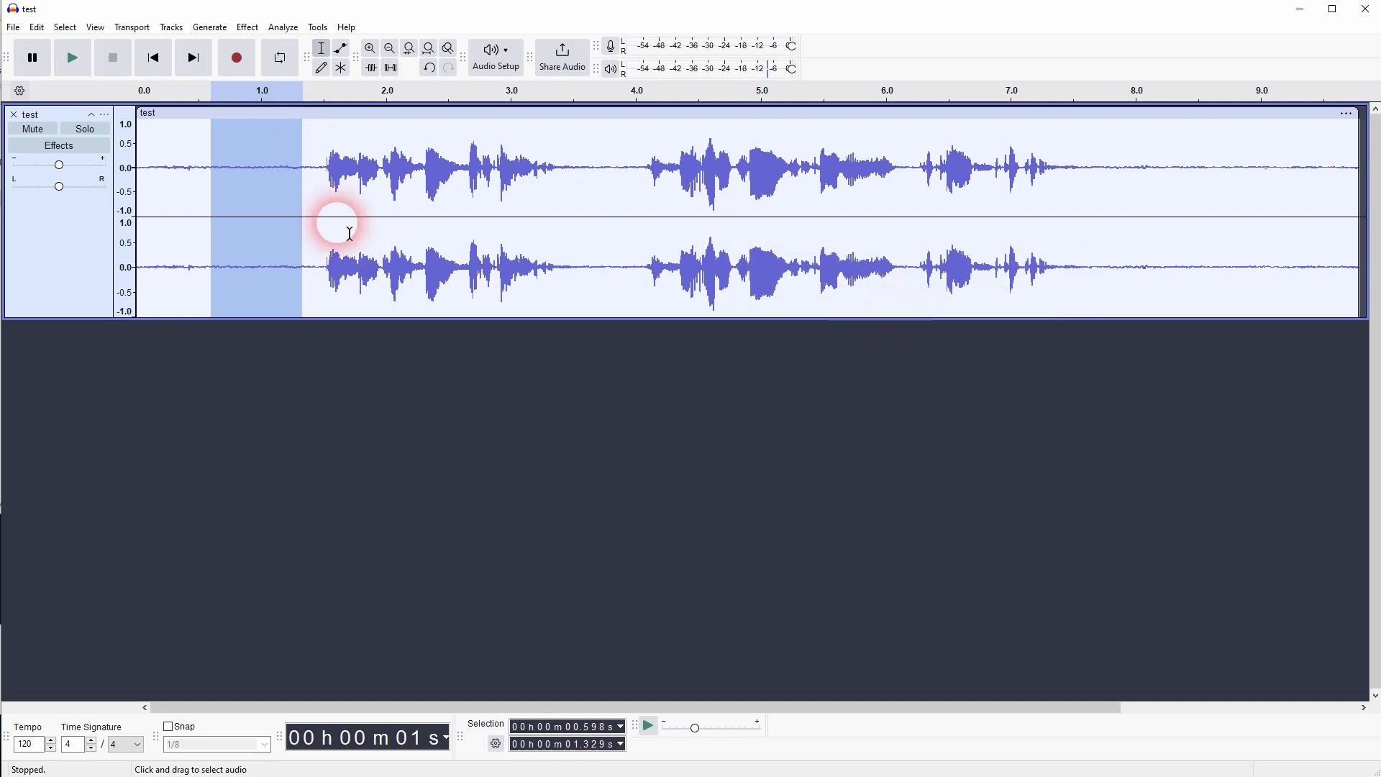
- Apply Noise Reduction to the whole track with 8 dB reduction, sensitivity 6.00 and 6 frequency smoothing bands
key("ctrl+a")
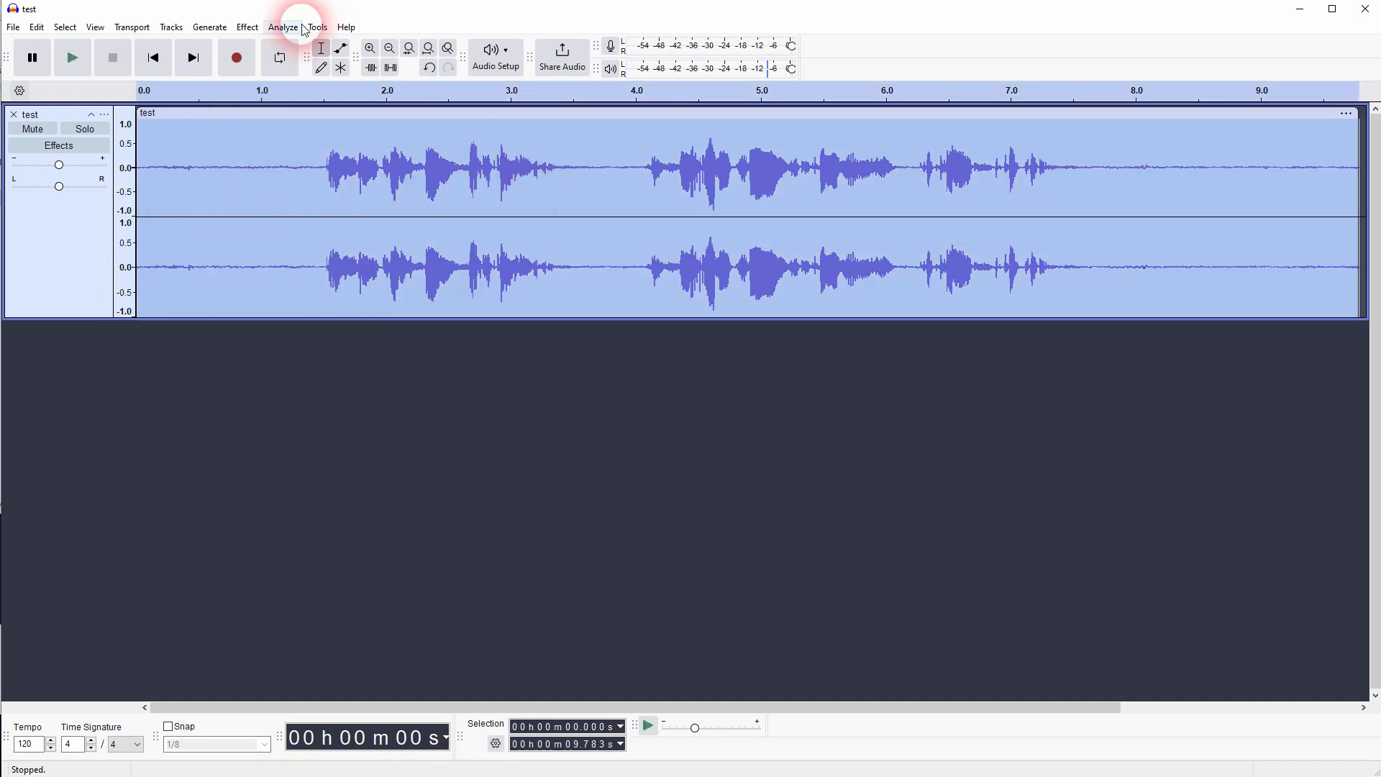
left_click(247, 29)
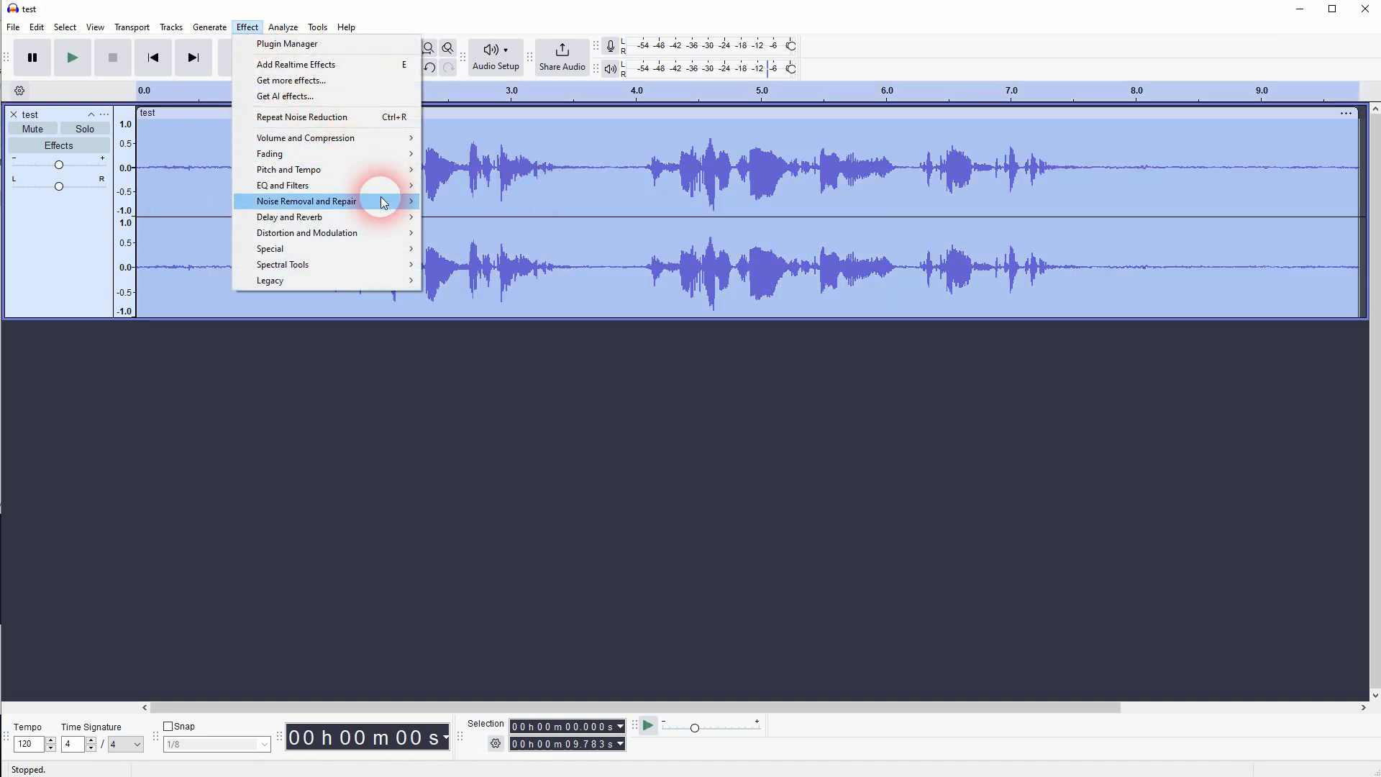
mouse_move(374, 201)
left_click(509, 248)
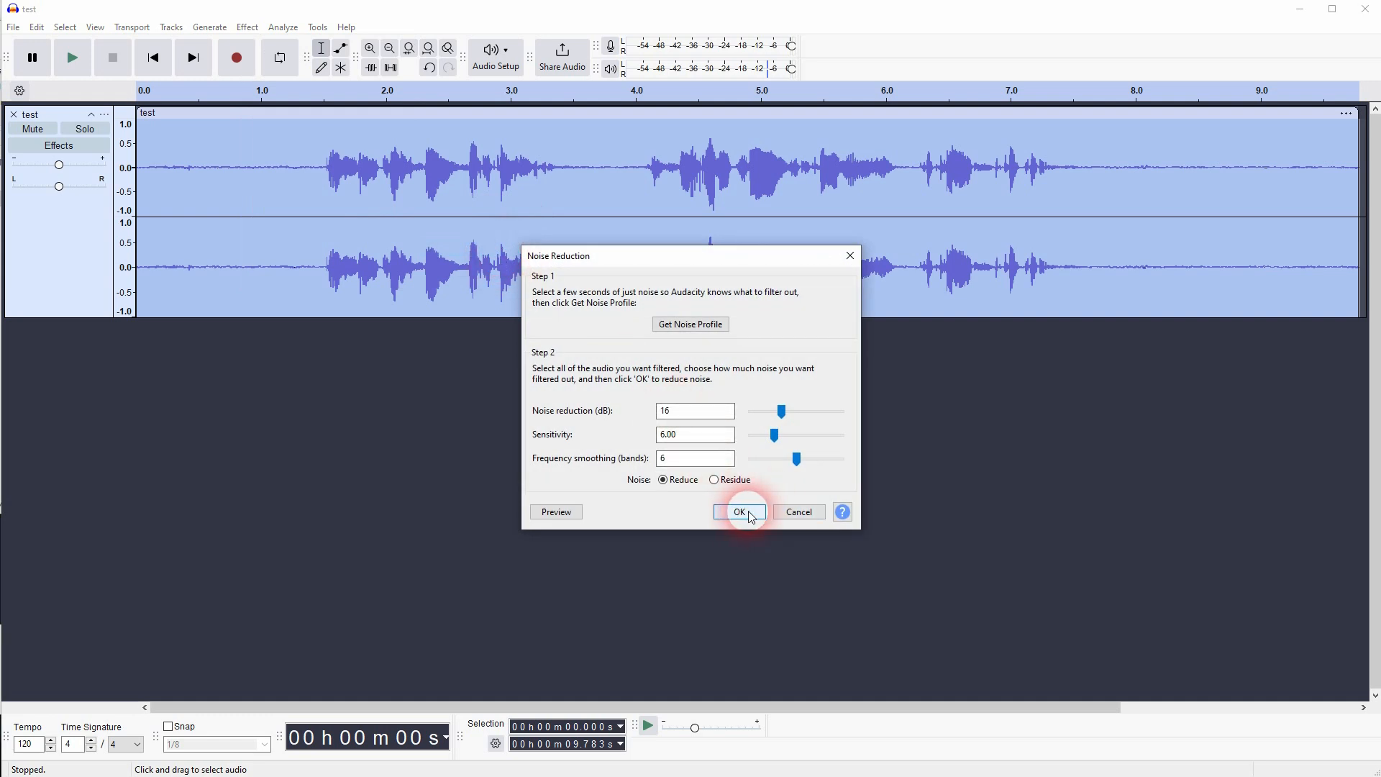
double_click(663, 410)
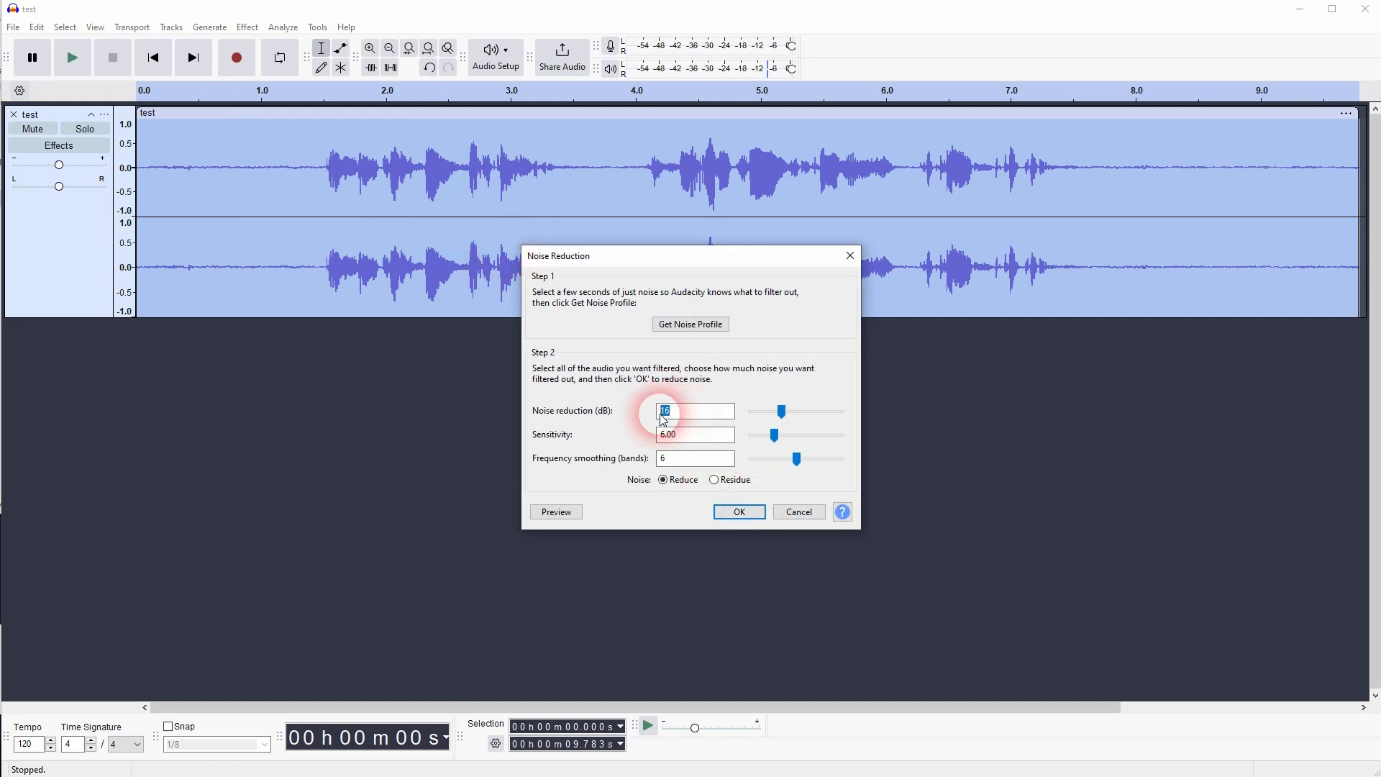
left_click_drag(776, 412, 767, 412)
left_click(750, 517)
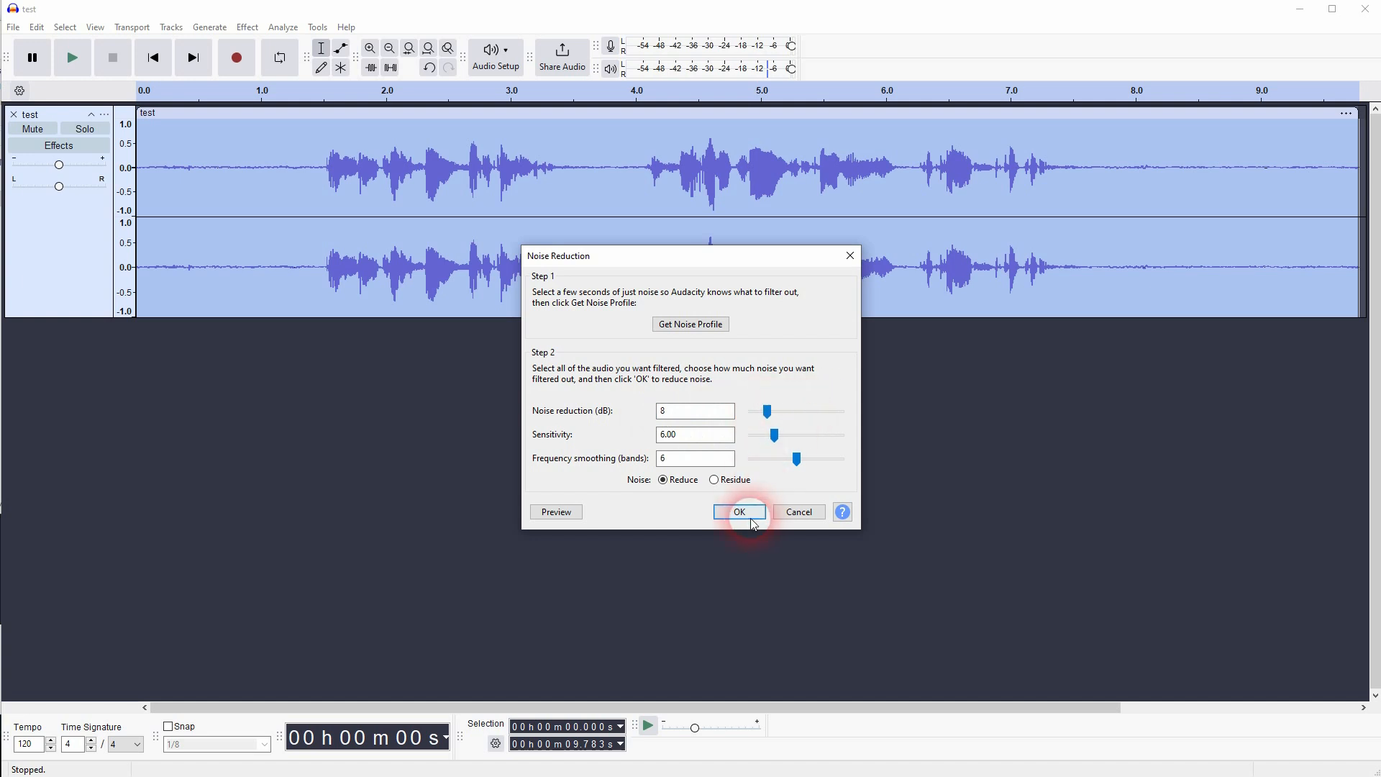
- Apply Click Removal to the whole track with a threshold of 190 and a max spike width of 24
left_click_drag(175, 180, 504, 194)
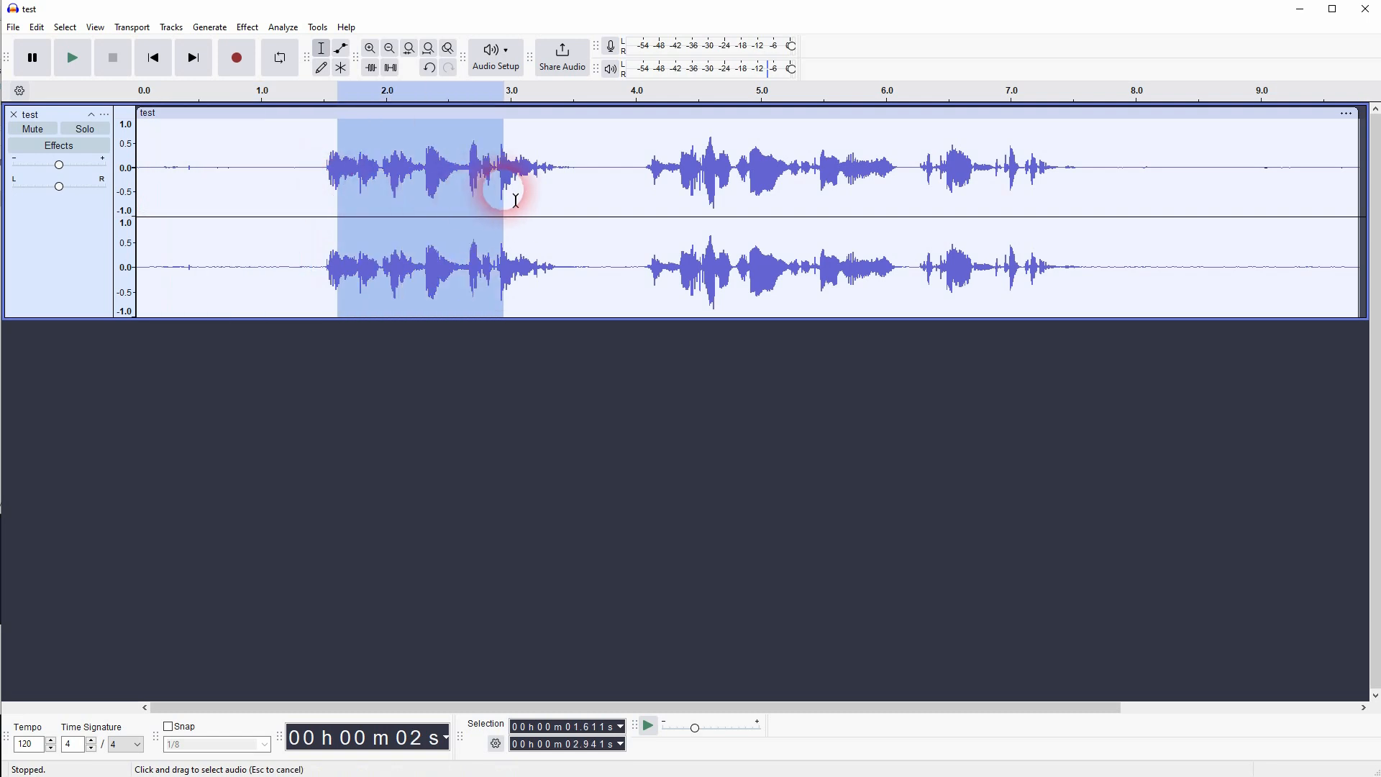
left_click(309, 195)
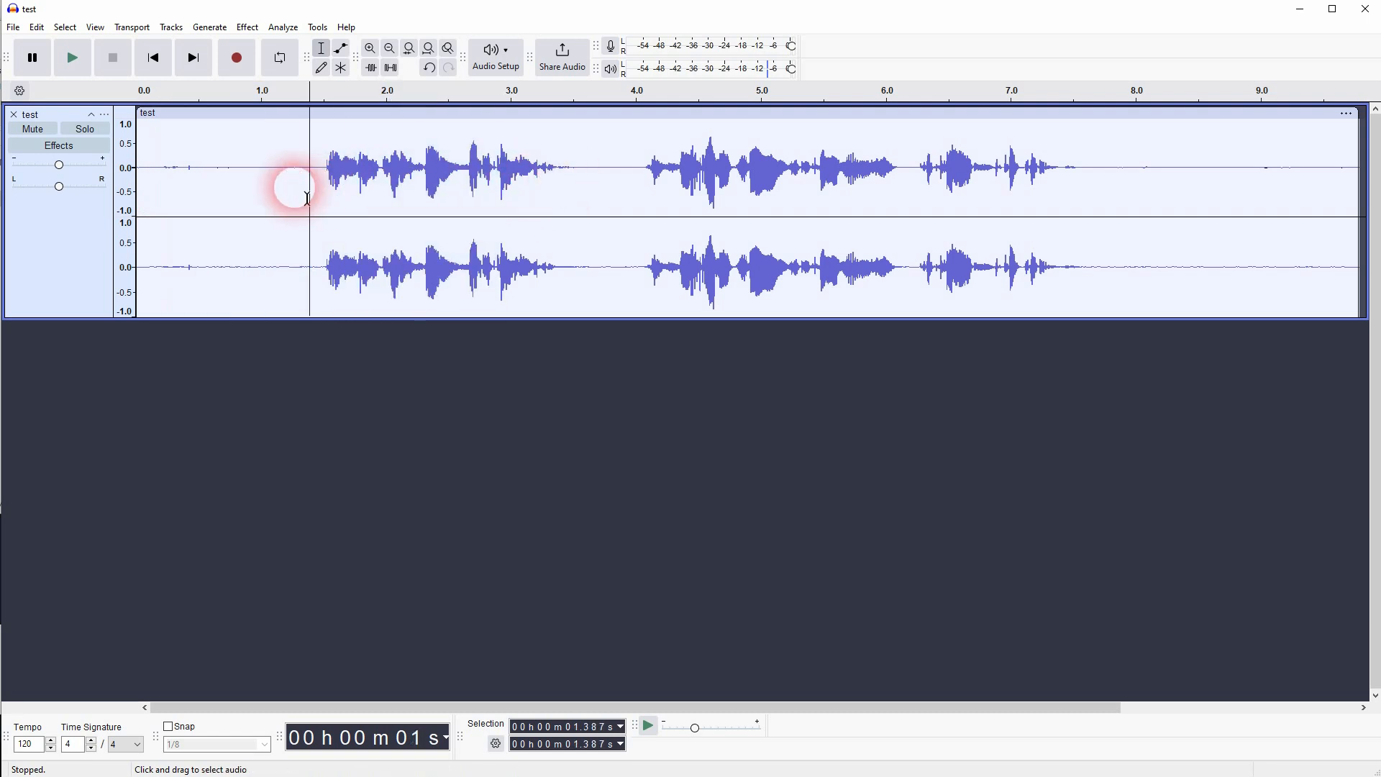
double_click(299, 155)
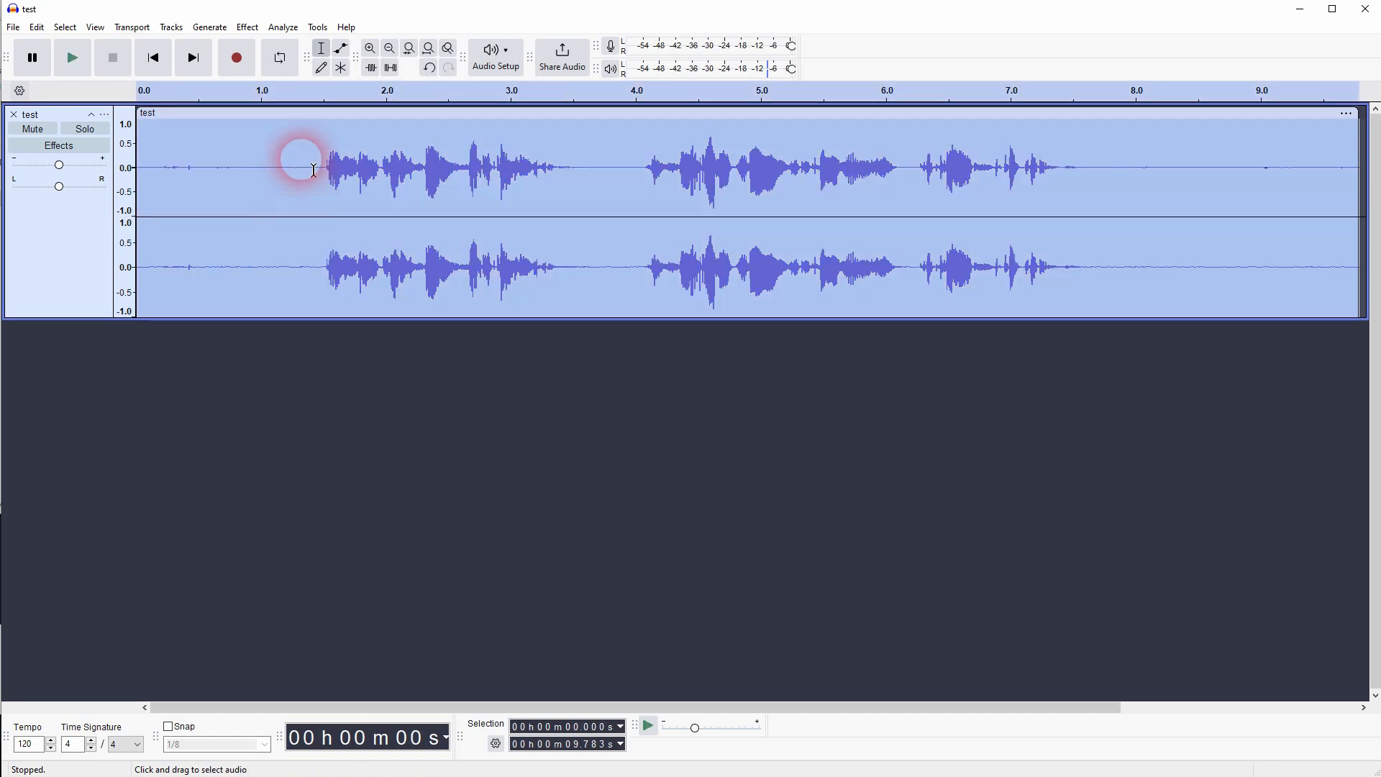
left_click(248, 28)
mouse_move(354, 210)
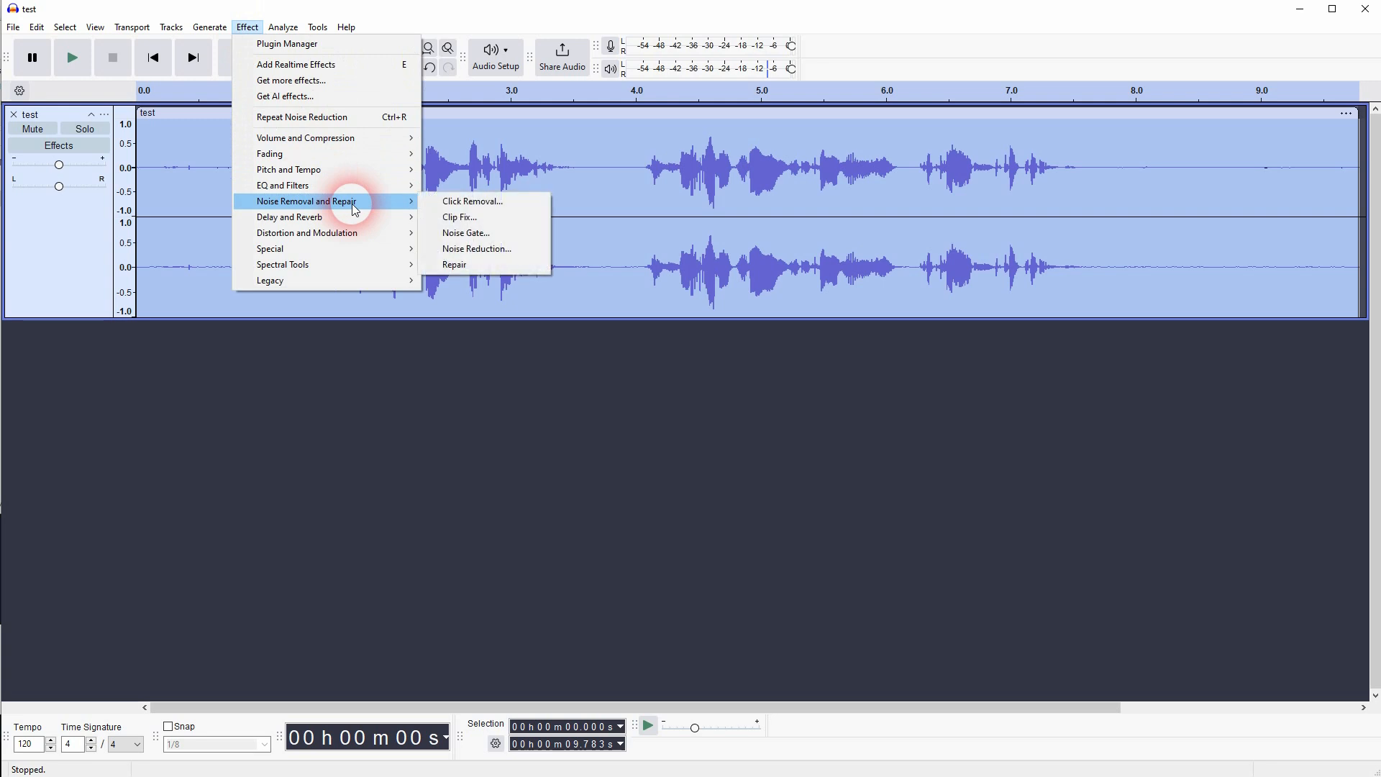
left_click(471, 201)
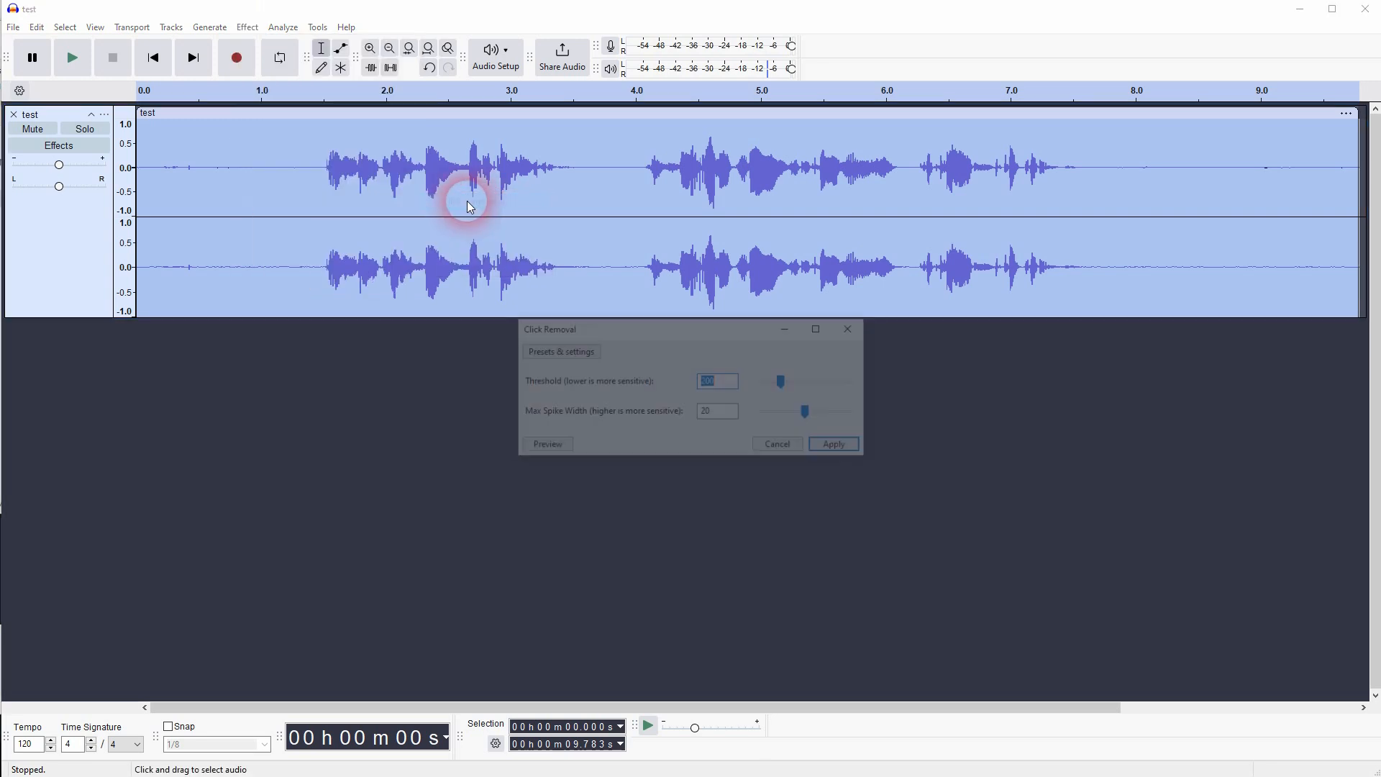
left_click_drag(690, 330, 777, 396)
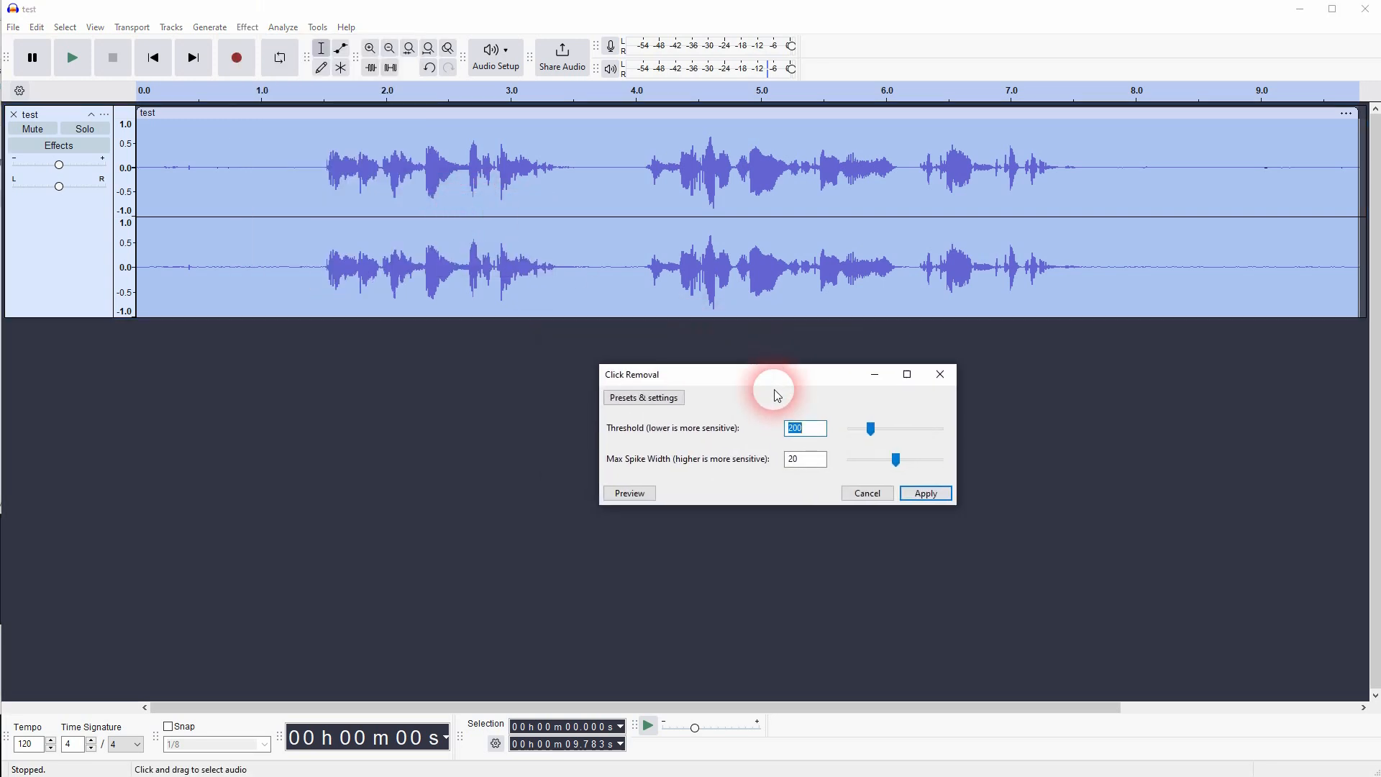
left_click(644, 397)
left_click(757, 471)
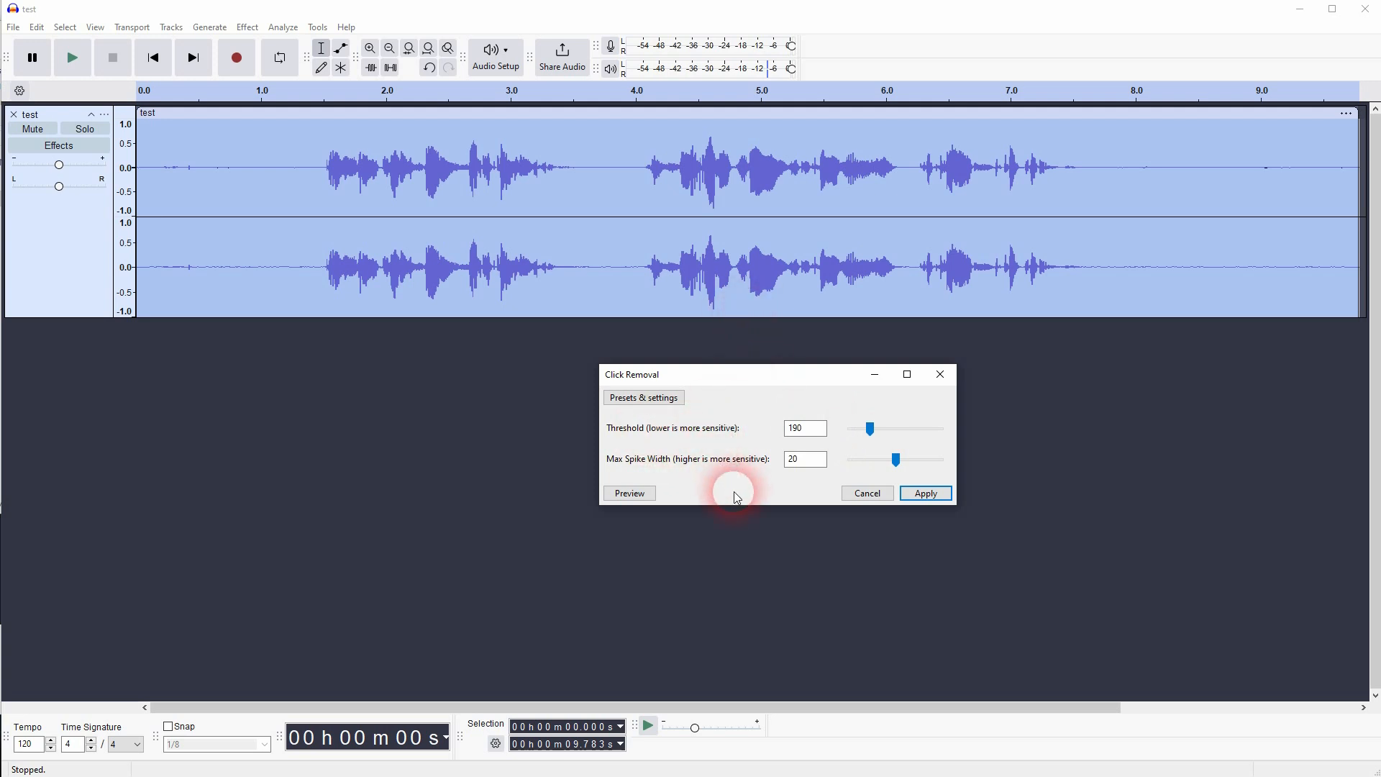
left_click_drag(894, 464, 894, 463)
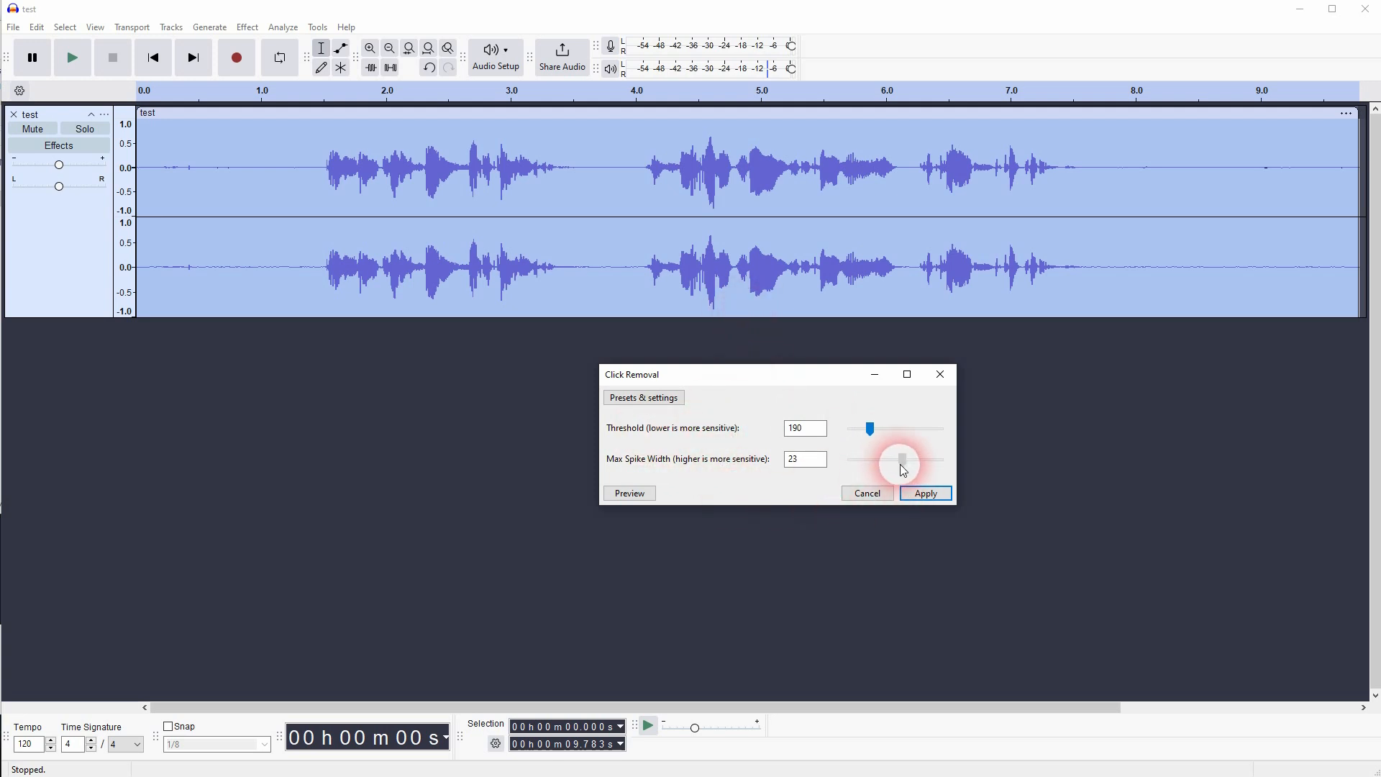
left_click(925, 494)
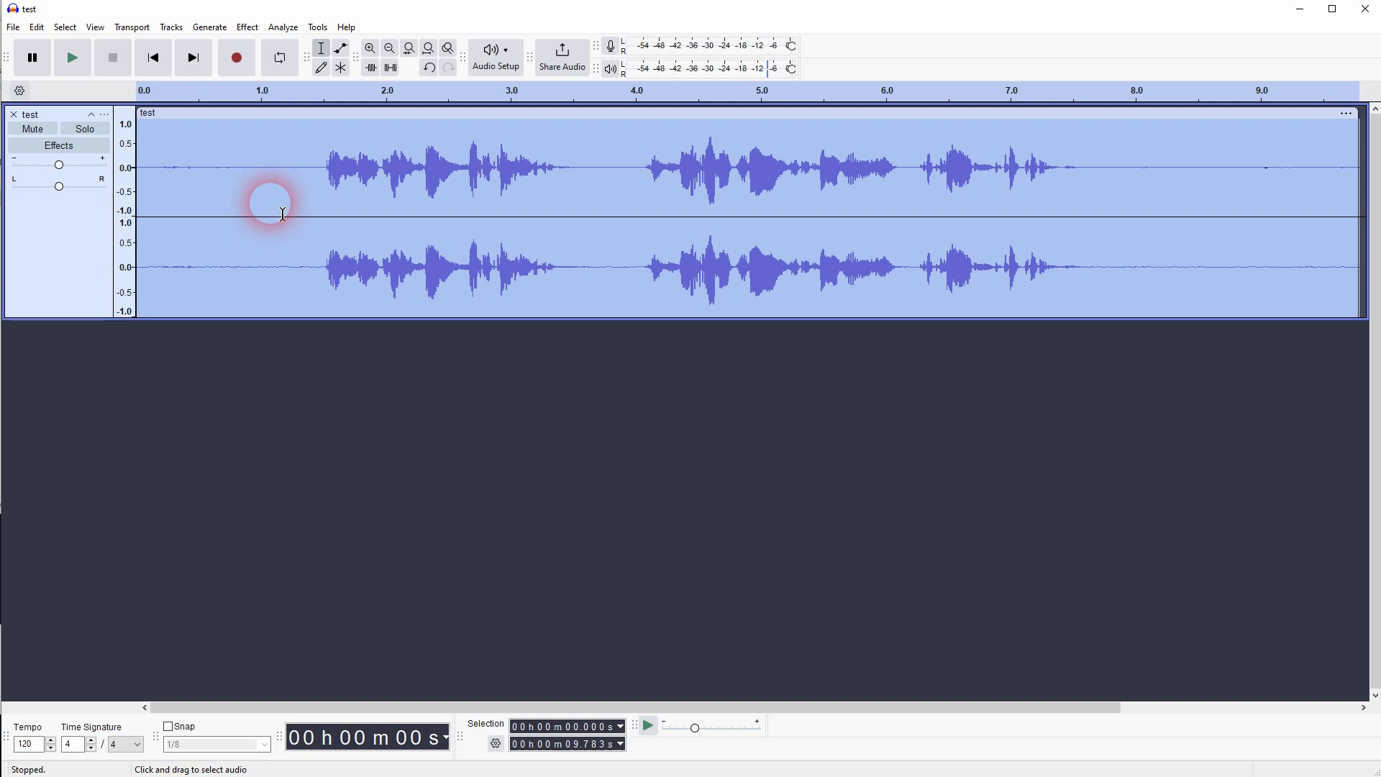
- Apply Filter Curve EQ to the whole track with the Bass Boost factory preset
left_click(247, 27)
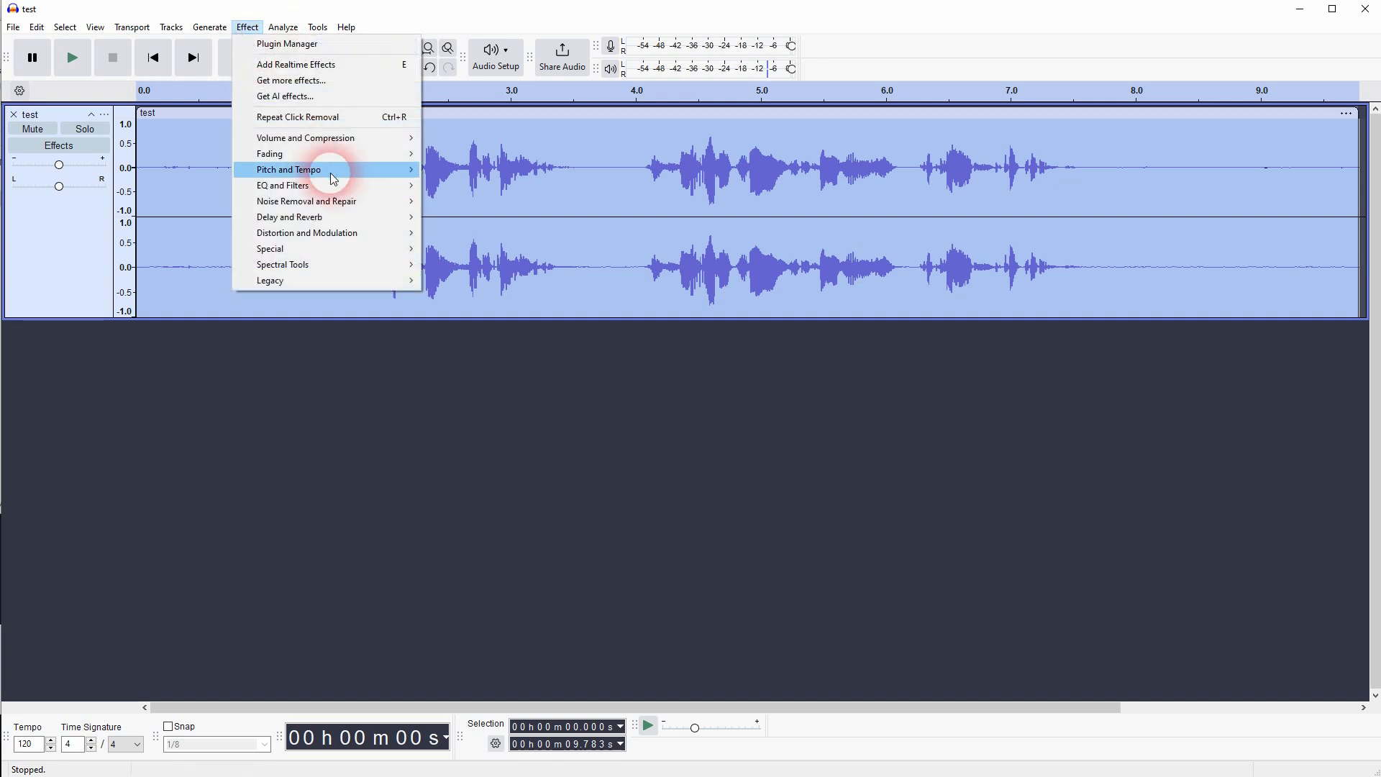
mouse_move(363, 188)
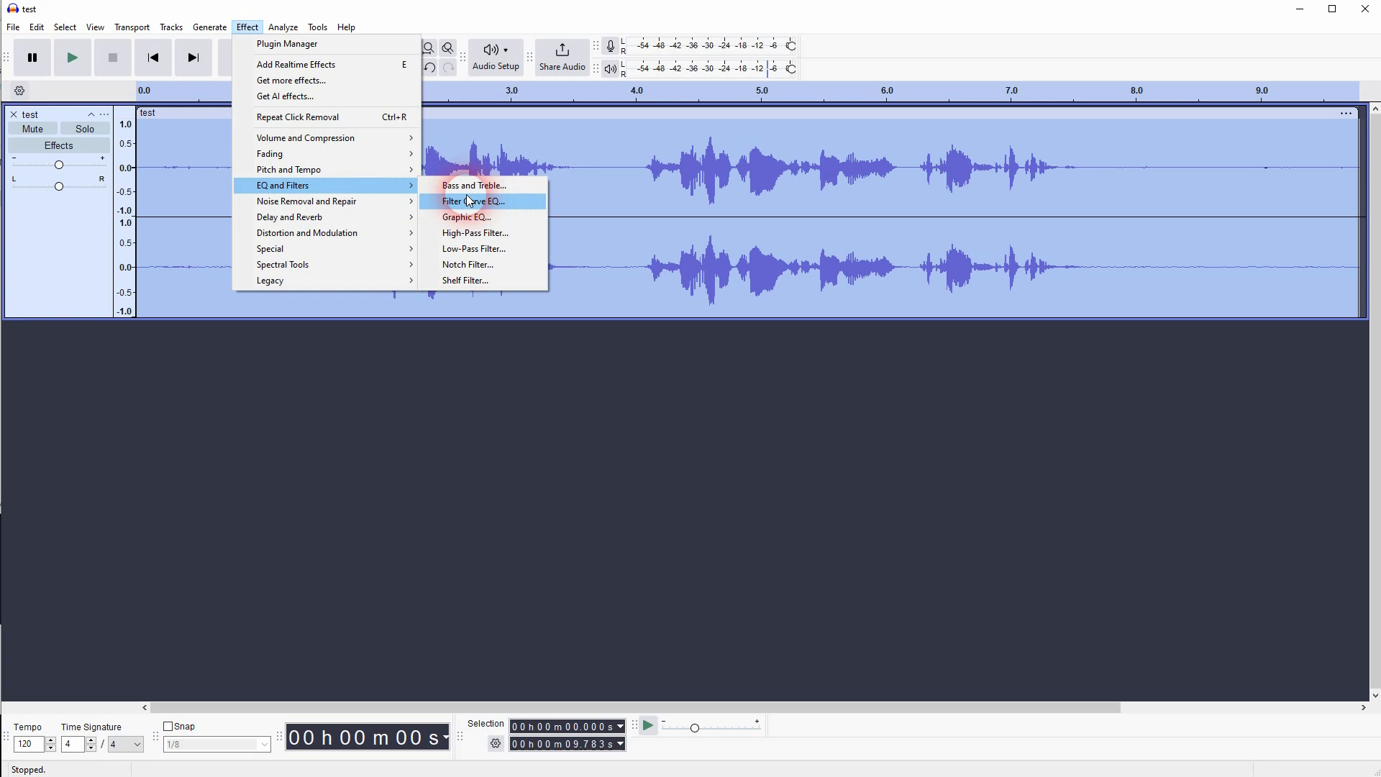
left_click(504, 202)
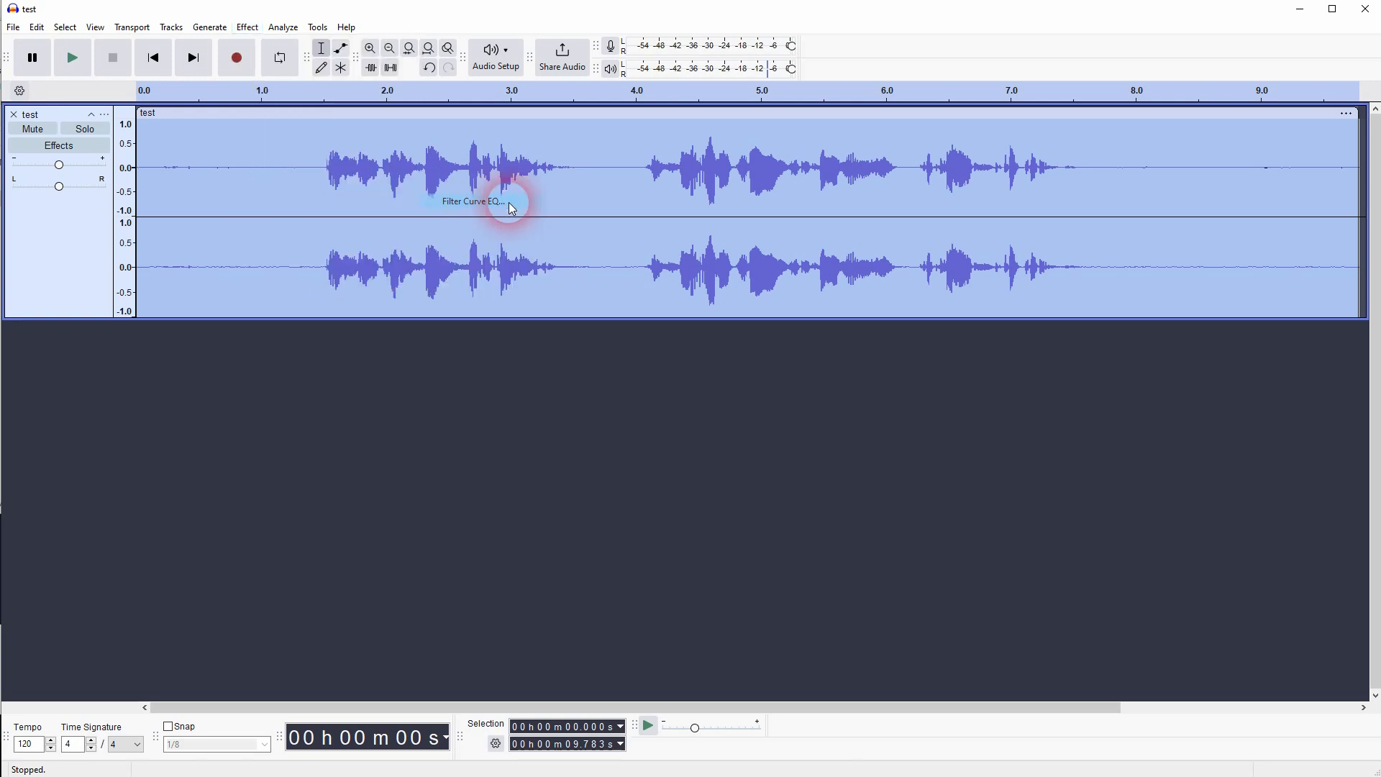
left_click(417, 236)
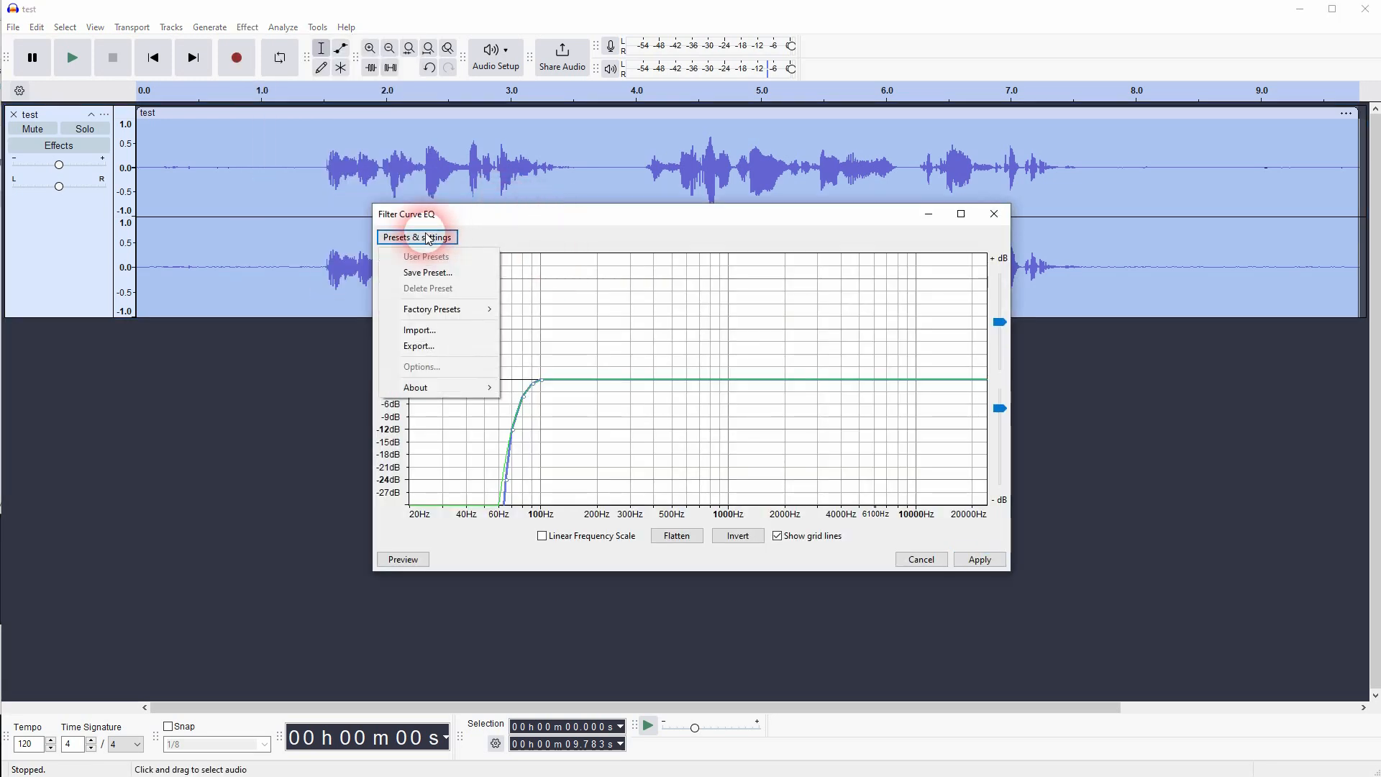
mouse_move(472, 318)
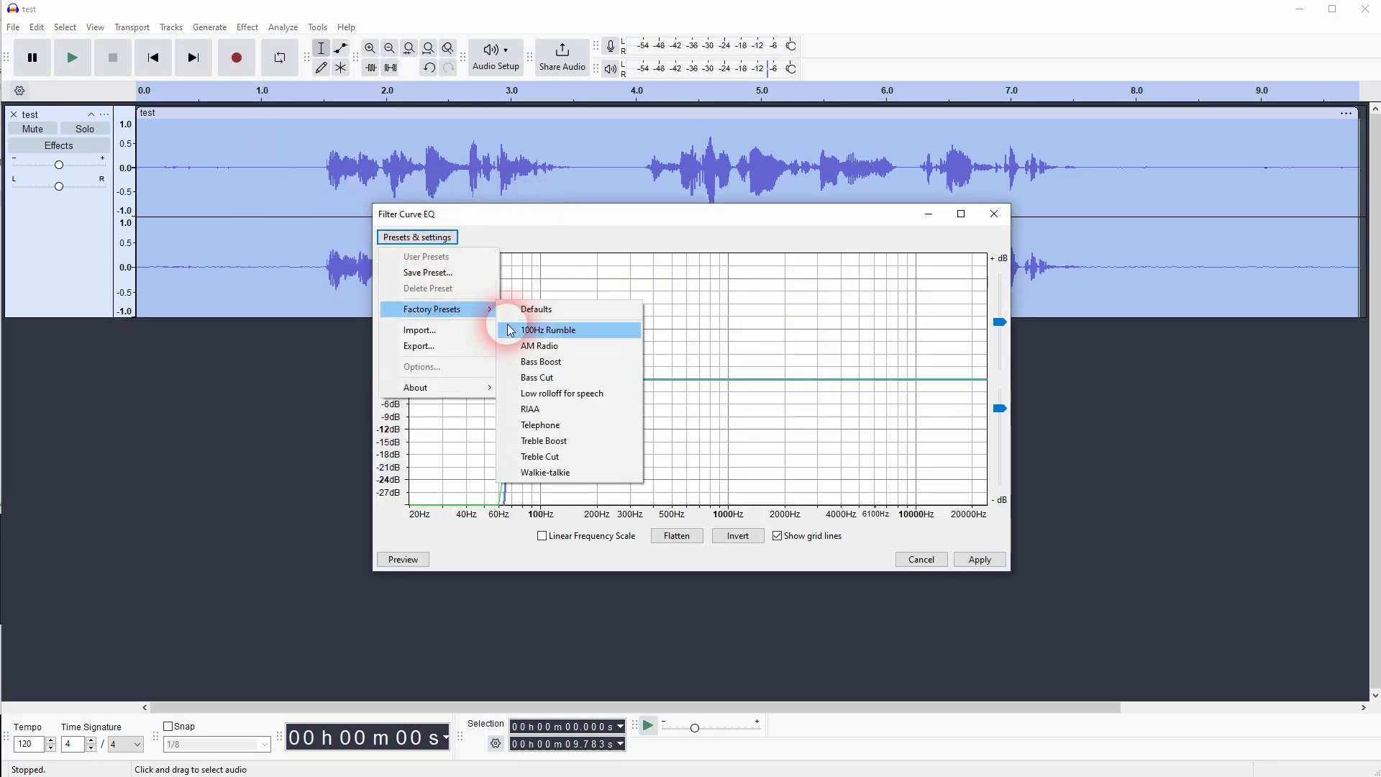
left_click(576, 361)
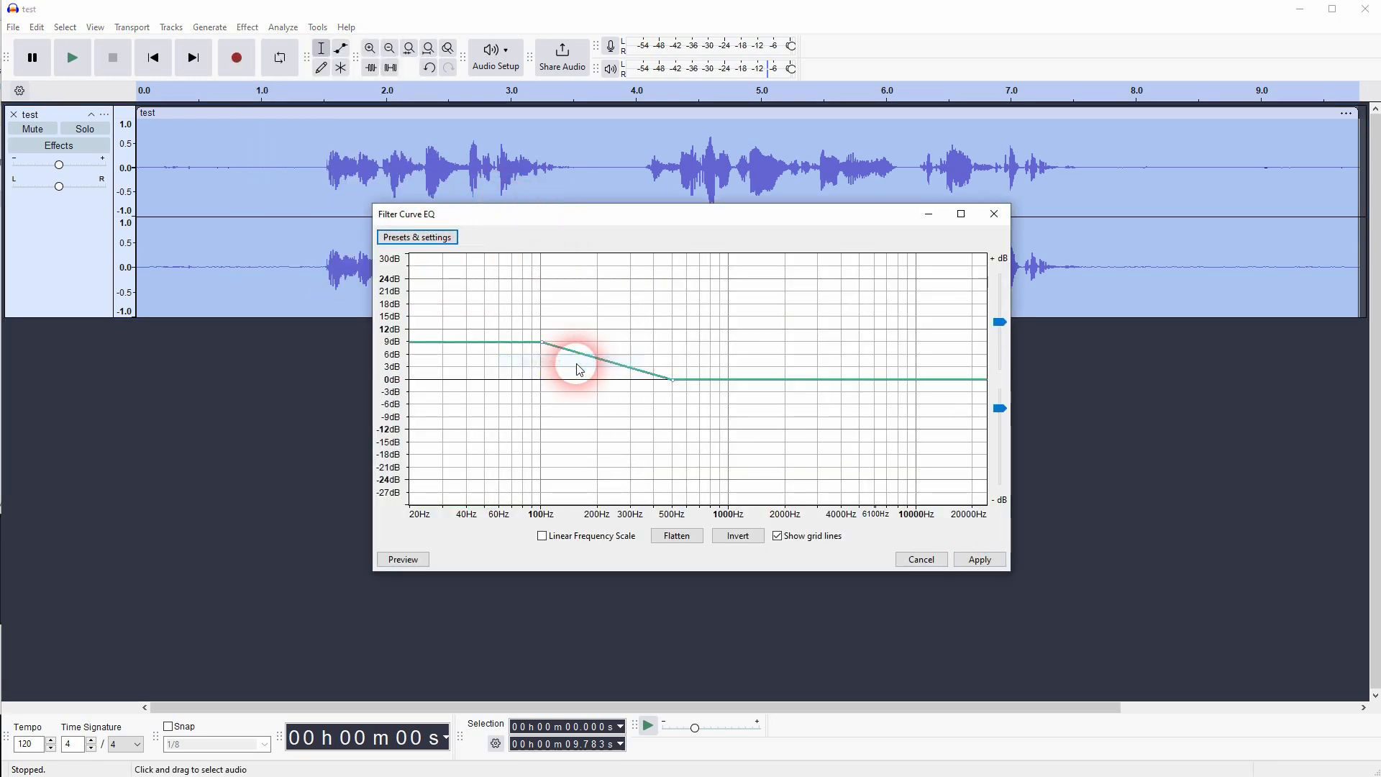
left_click(980, 560)
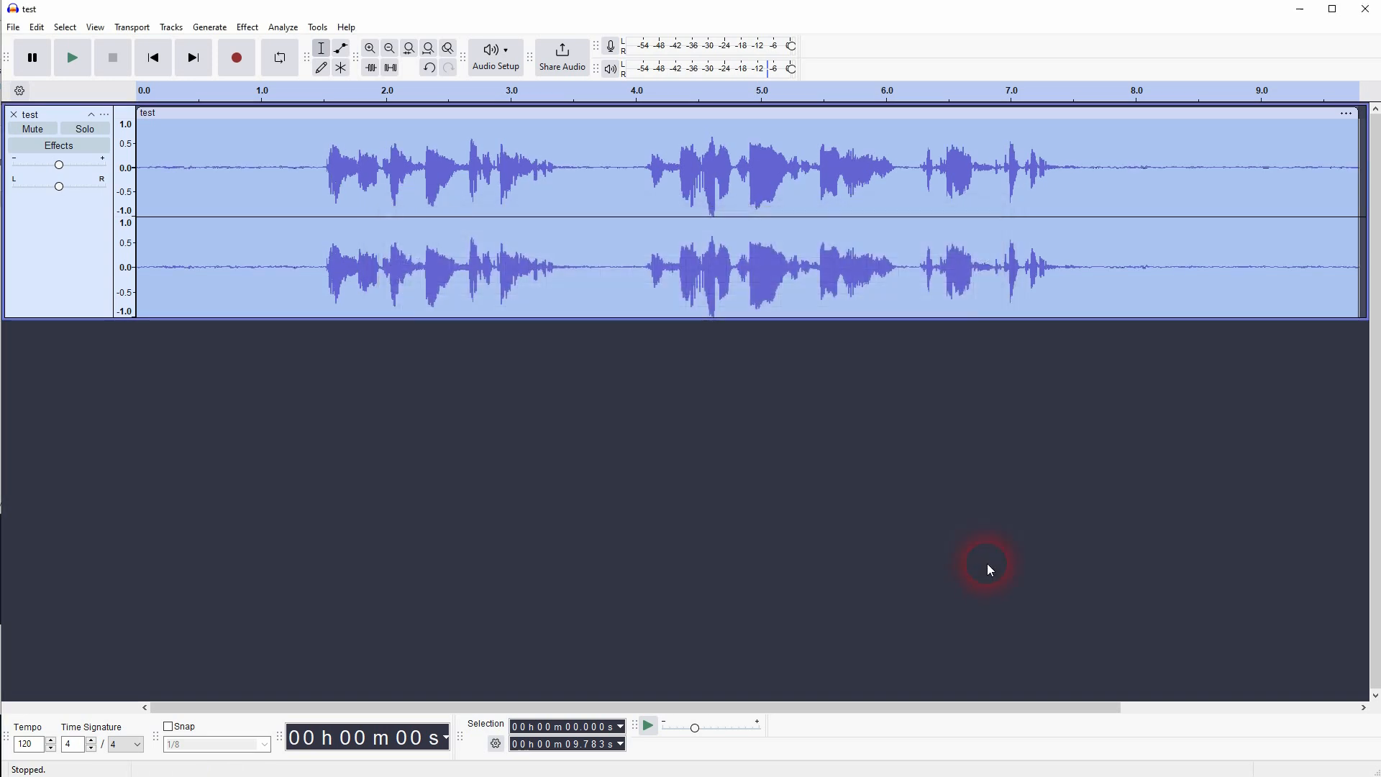
- Apply Filter Curve EQ to the whole track with the Treble Boost factory preset
left_click(248, 27)
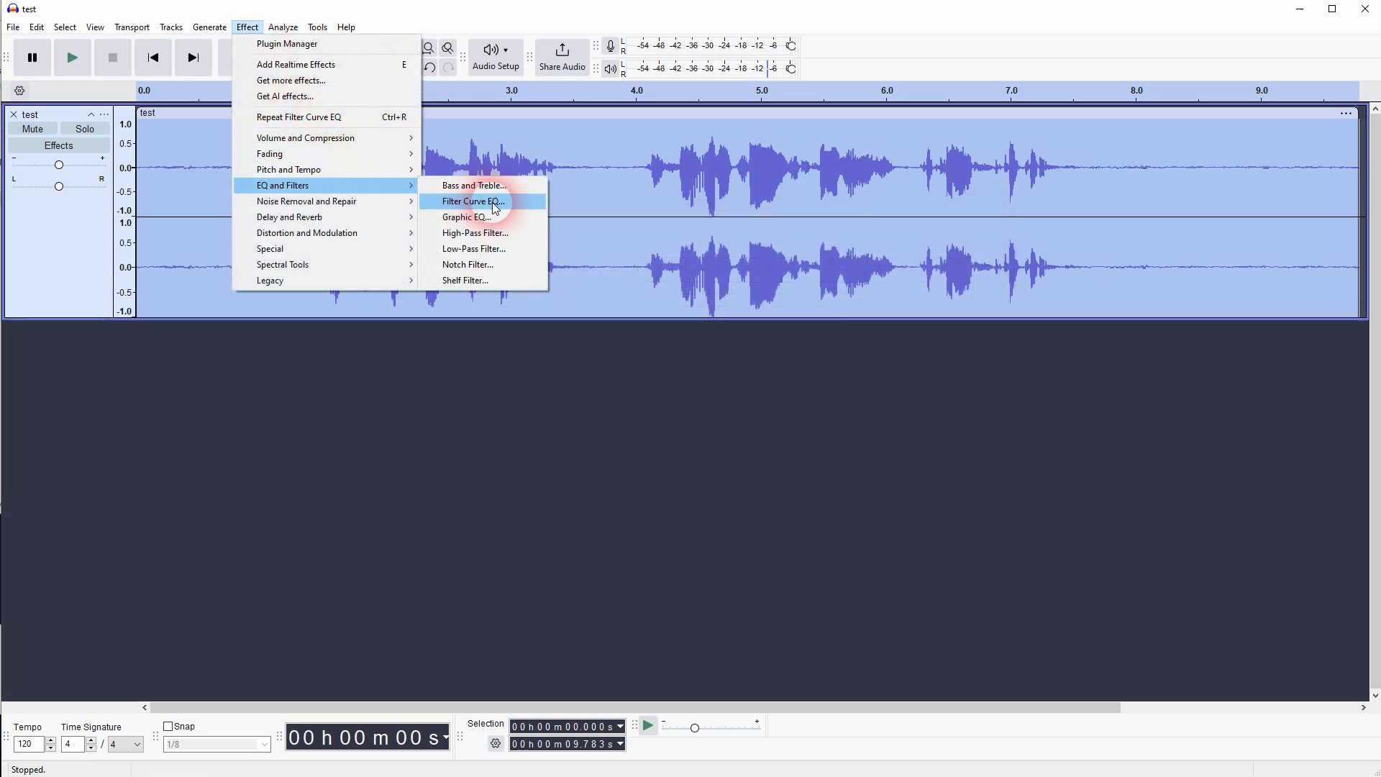
left_click(478, 202)
left_click(441, 238)
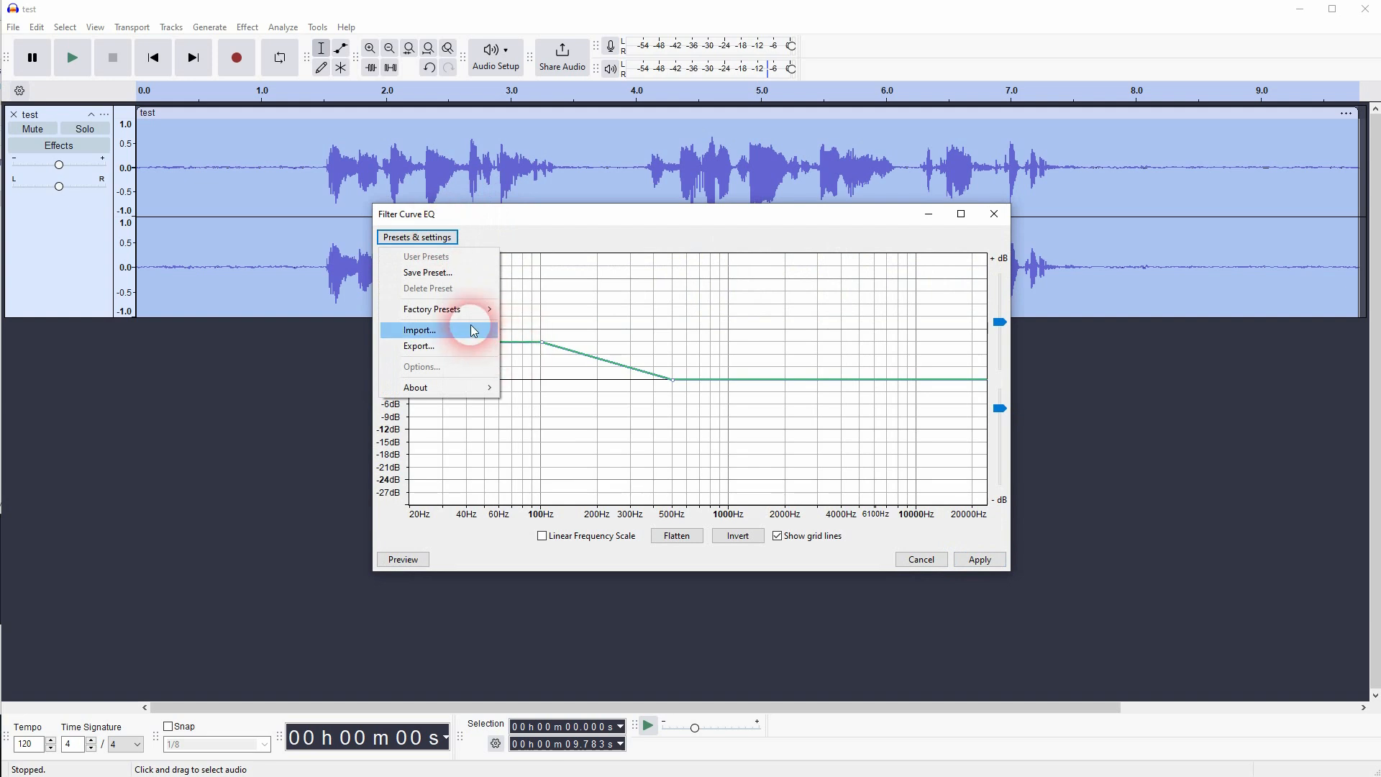
mouse_move(462, 317)
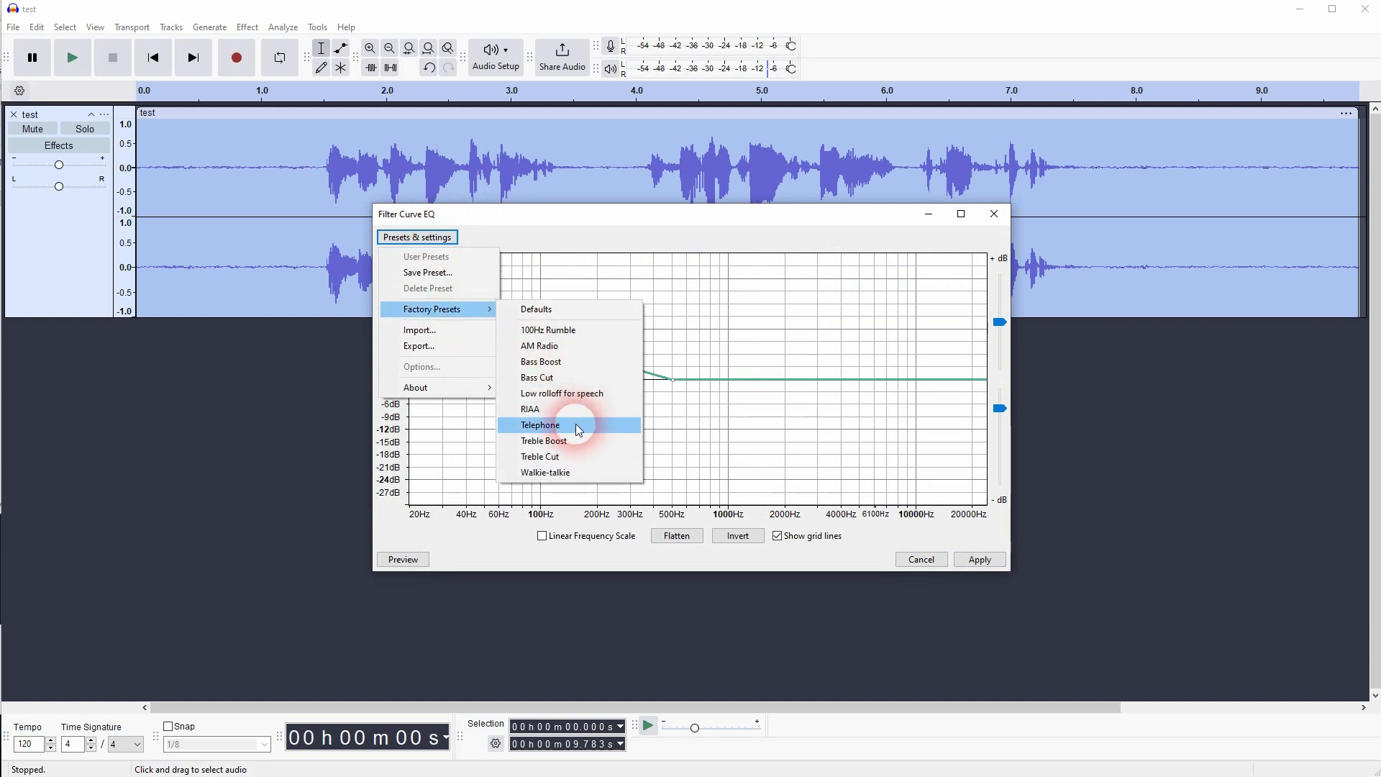
left_click(568, 441)
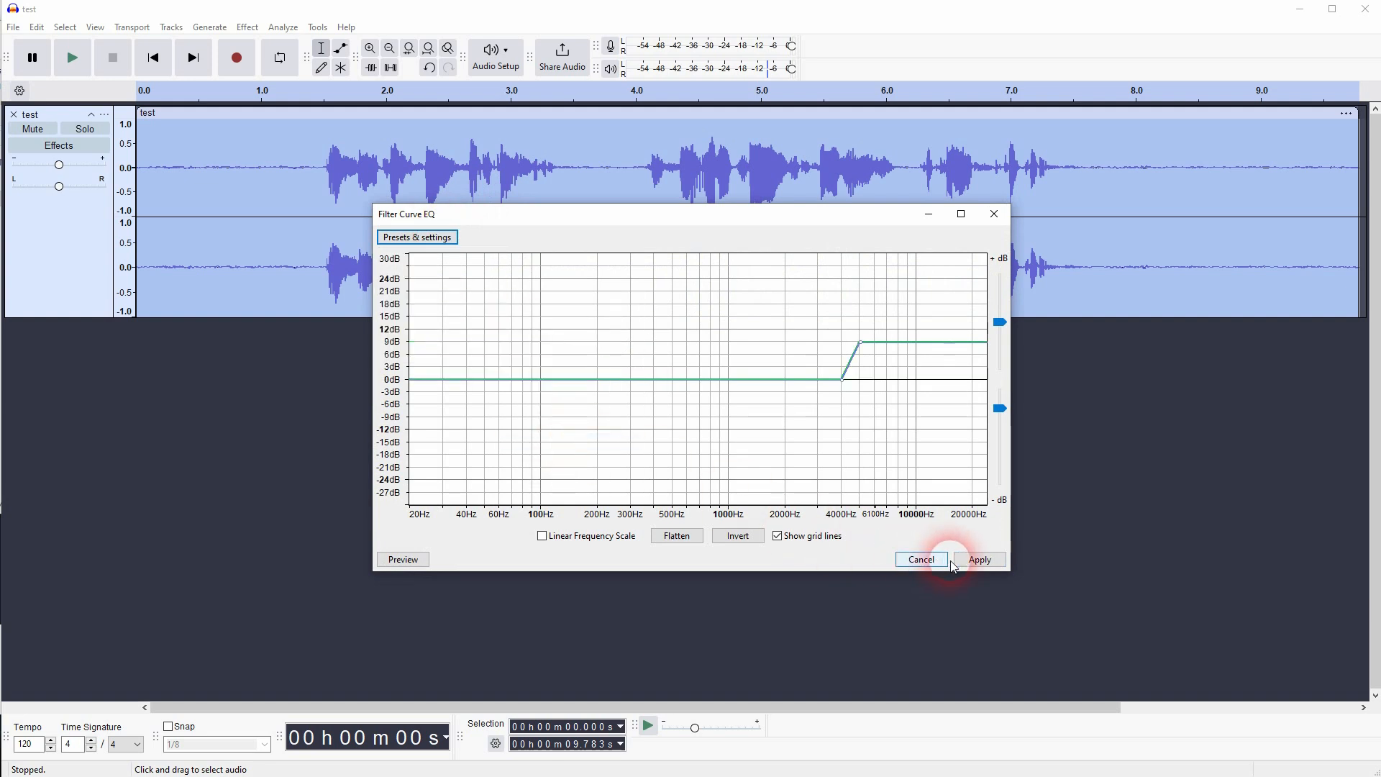
left_click(980, 560)
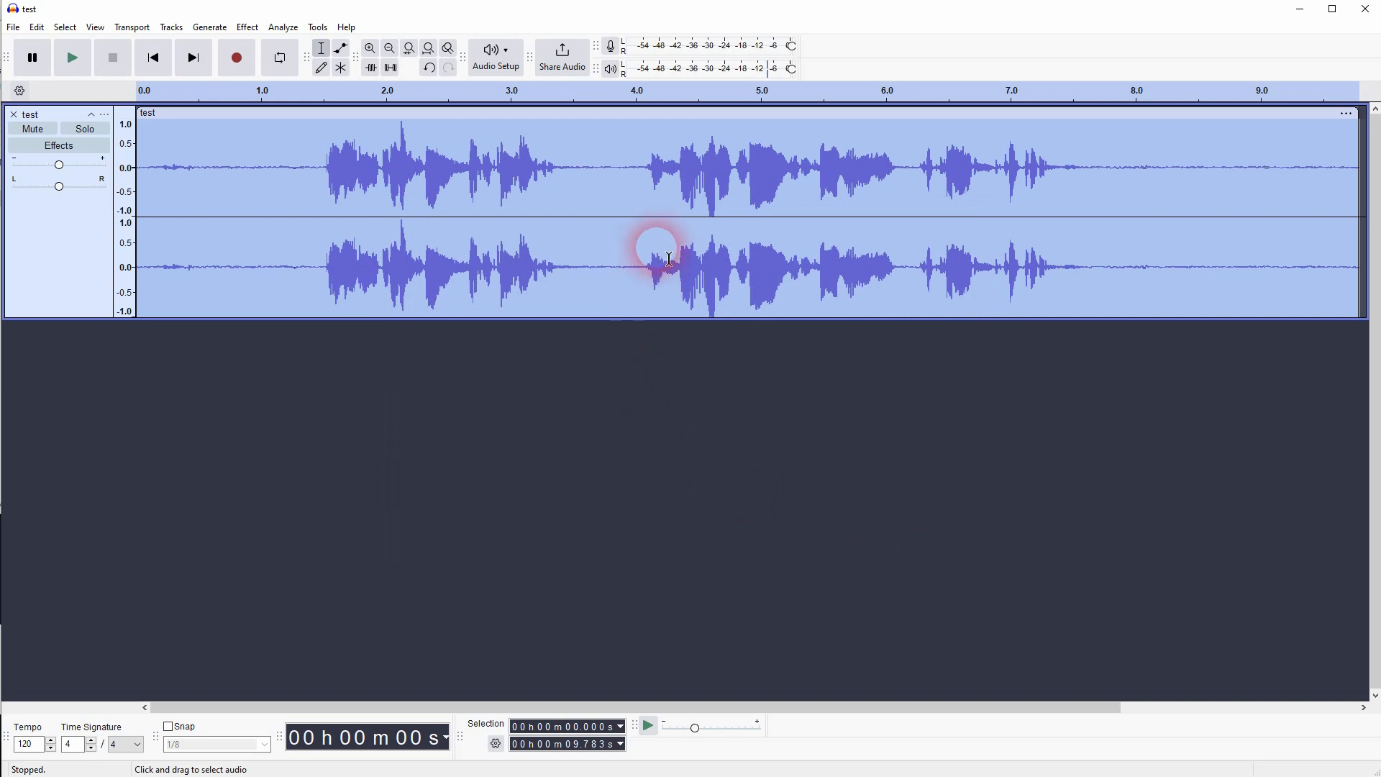
- Capture a new noise profile from the silent section after the speech, about 8.2 to 9.2 seconds
left_click_drag(1158, 185, 1292, 226)
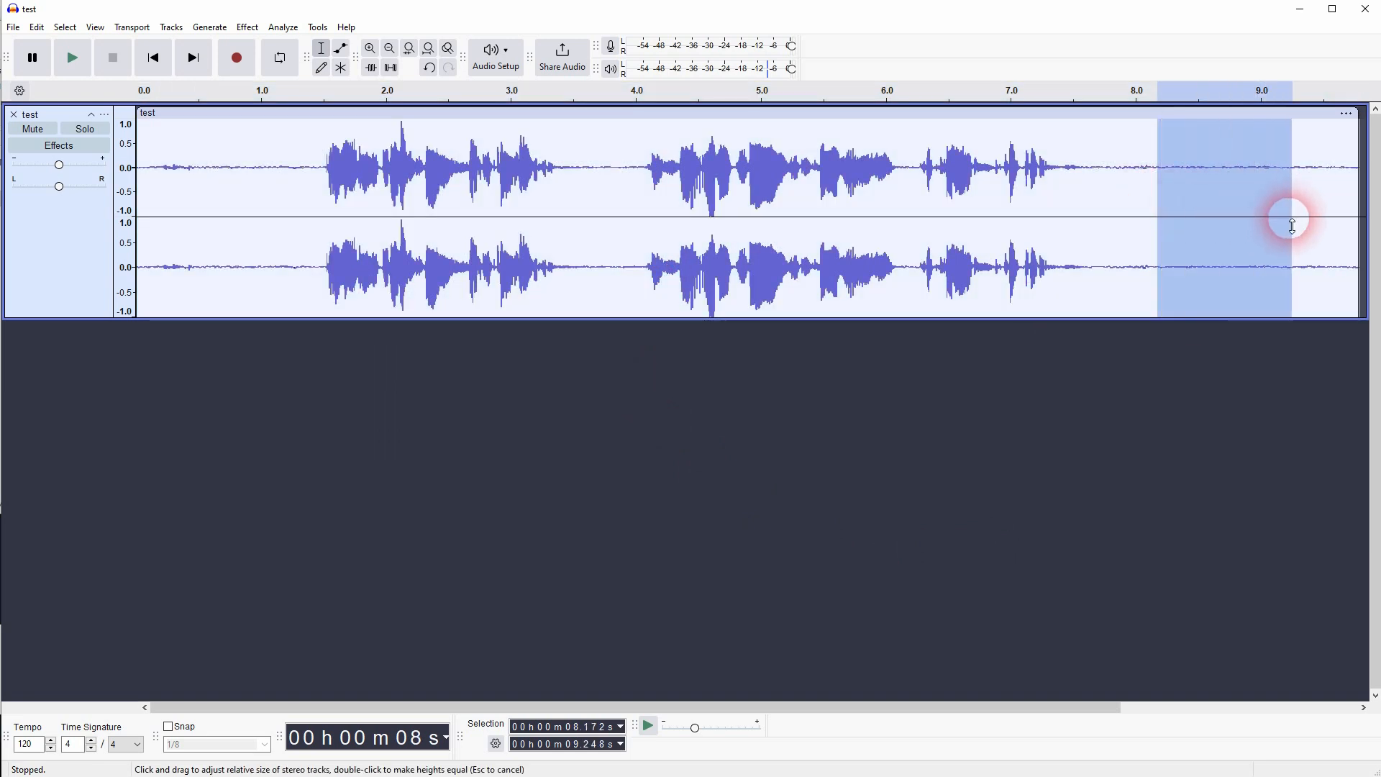
left_click(247, 27)
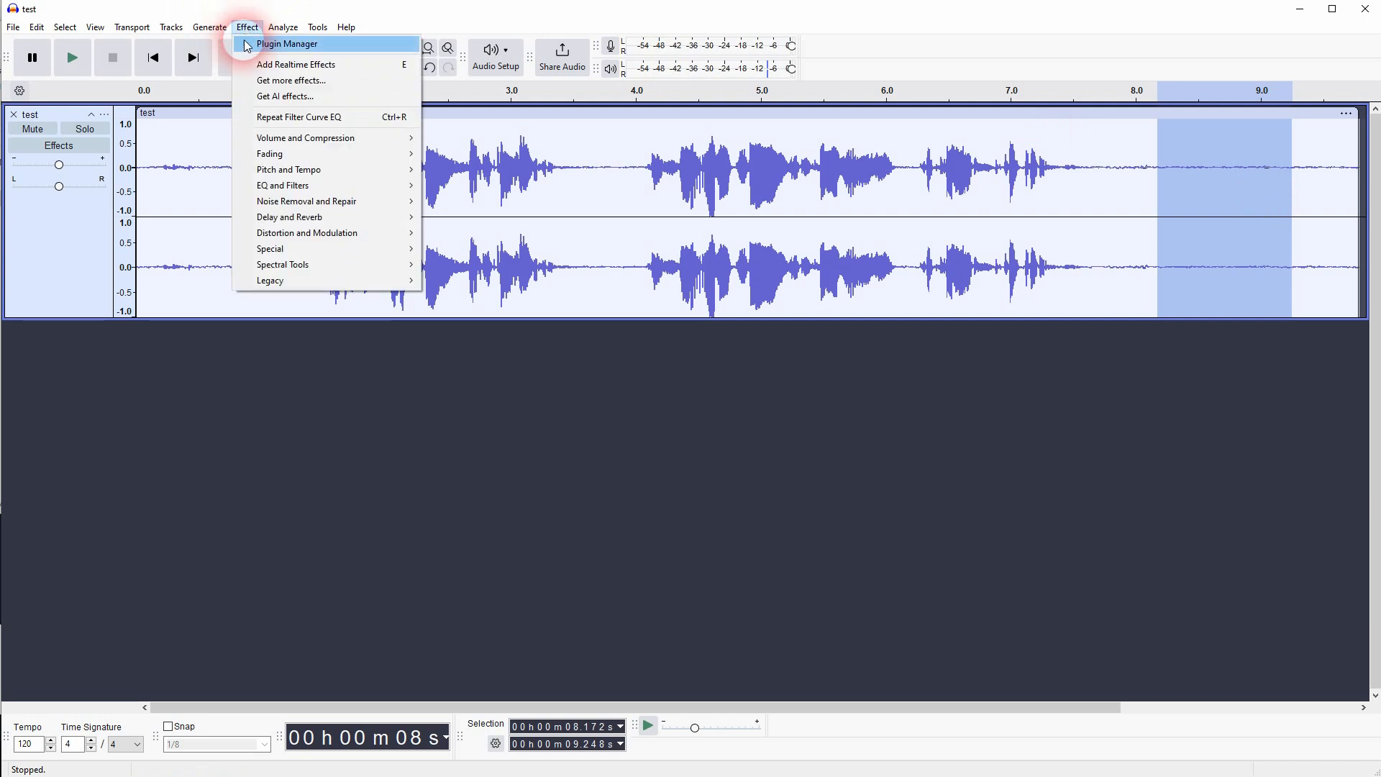
mouse_move(368, 207)
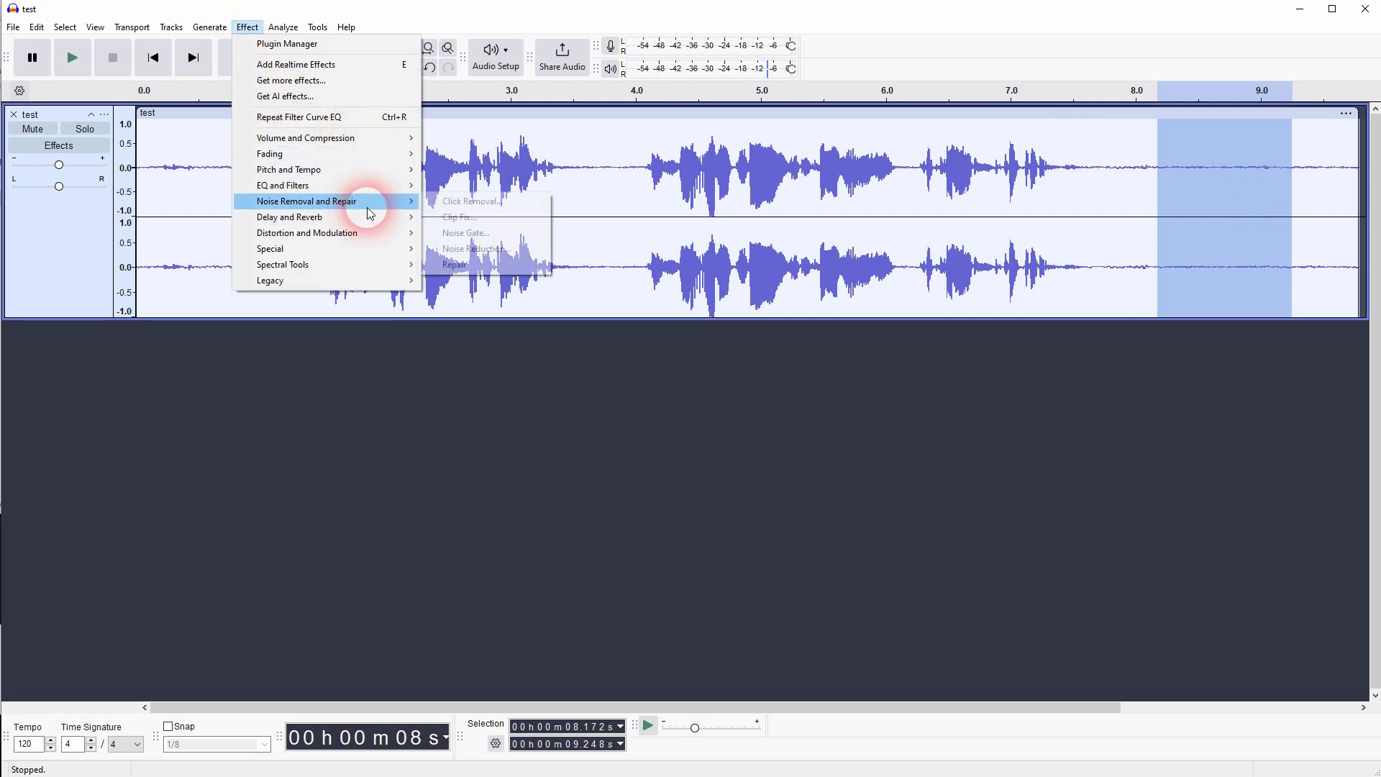
left_click(496, 248)
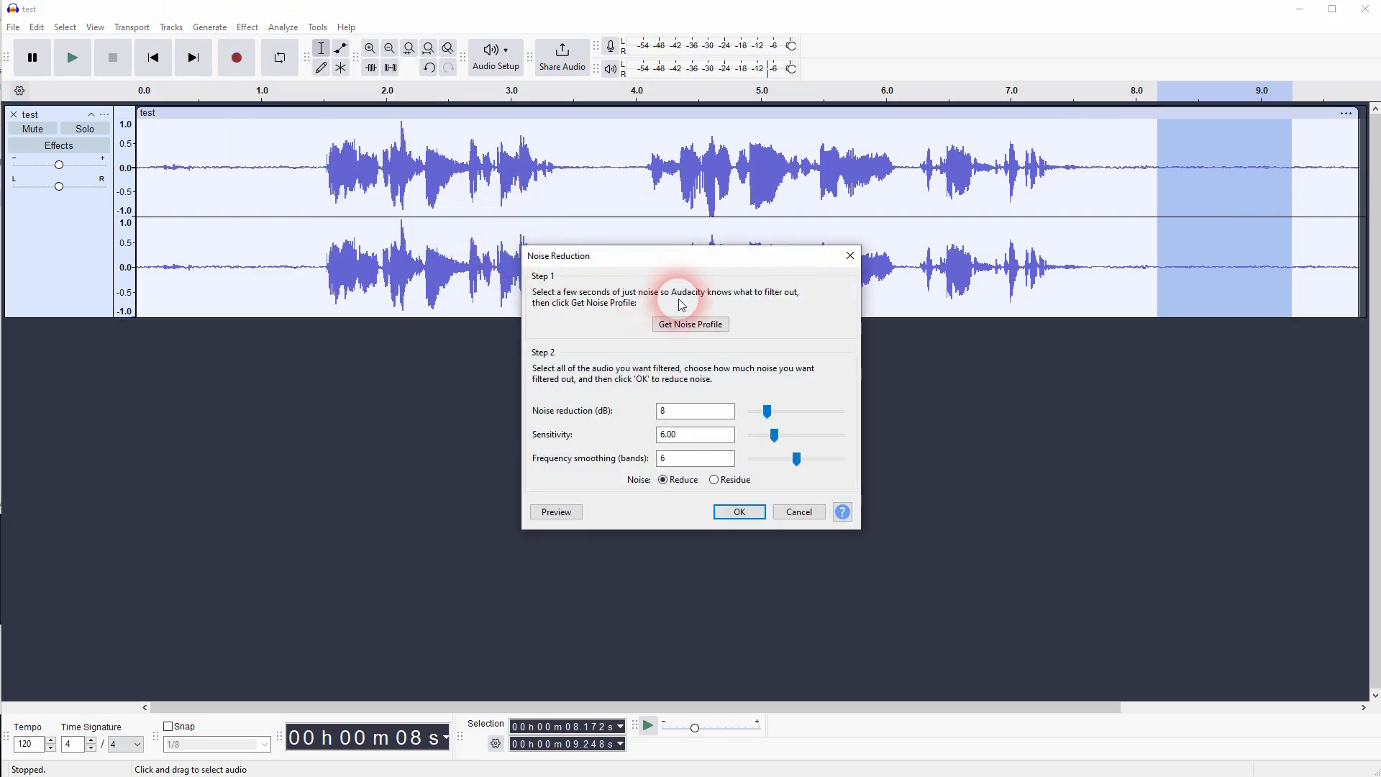
left_click(708, 323)
- Apply Noise Reduction again to the whole track with 8 dB reduction, sensitivity 6.00 and 6 frequency smoothing bands
left_click(564, 112)
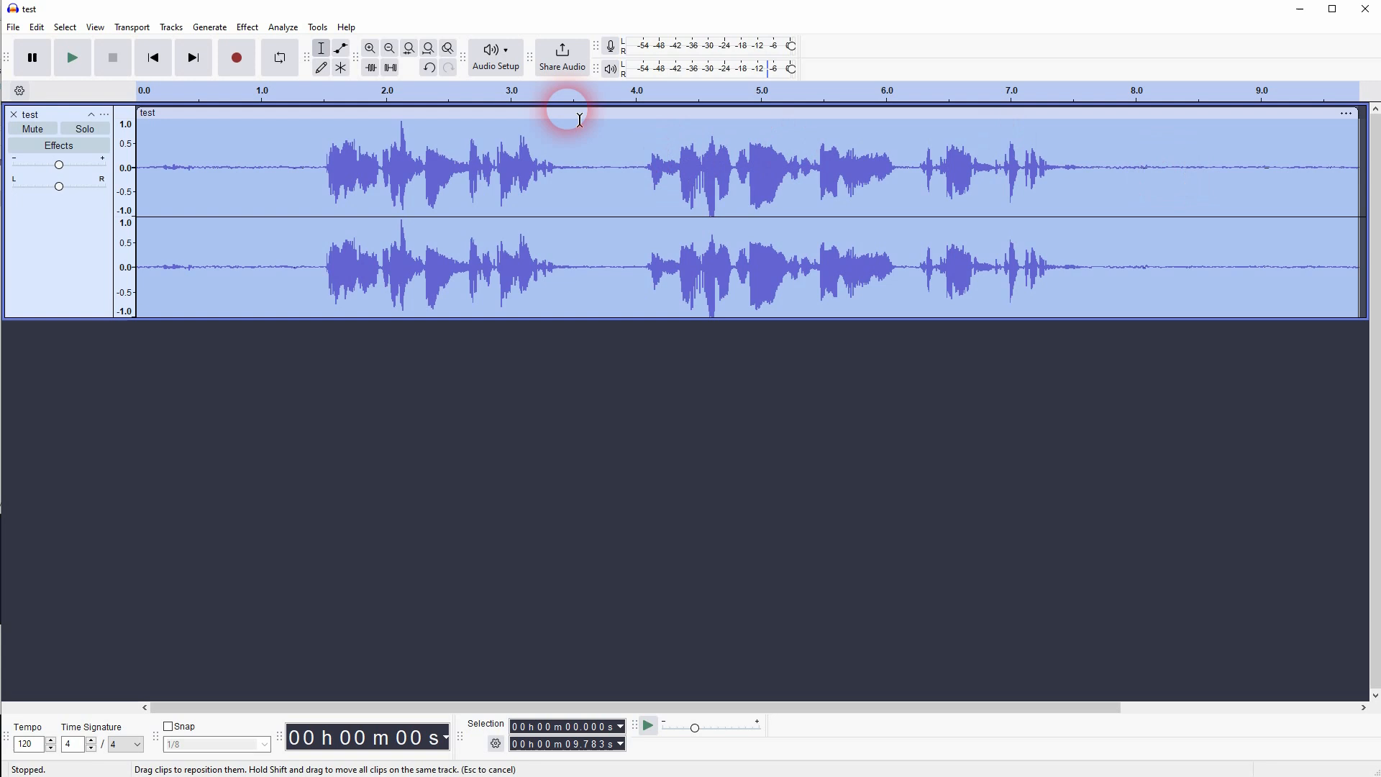
left_click(248, 30)
mouse_move(350, 203)
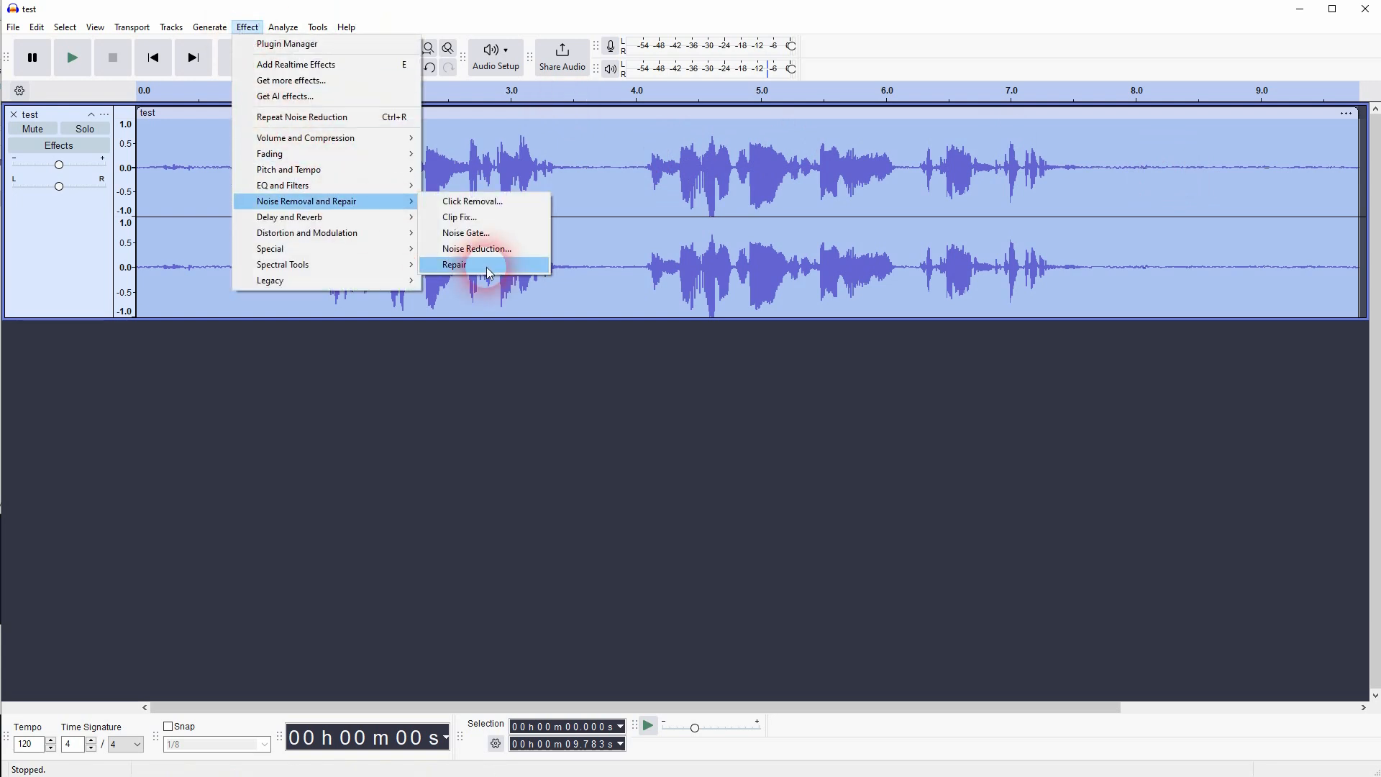
left_click(486, 250)
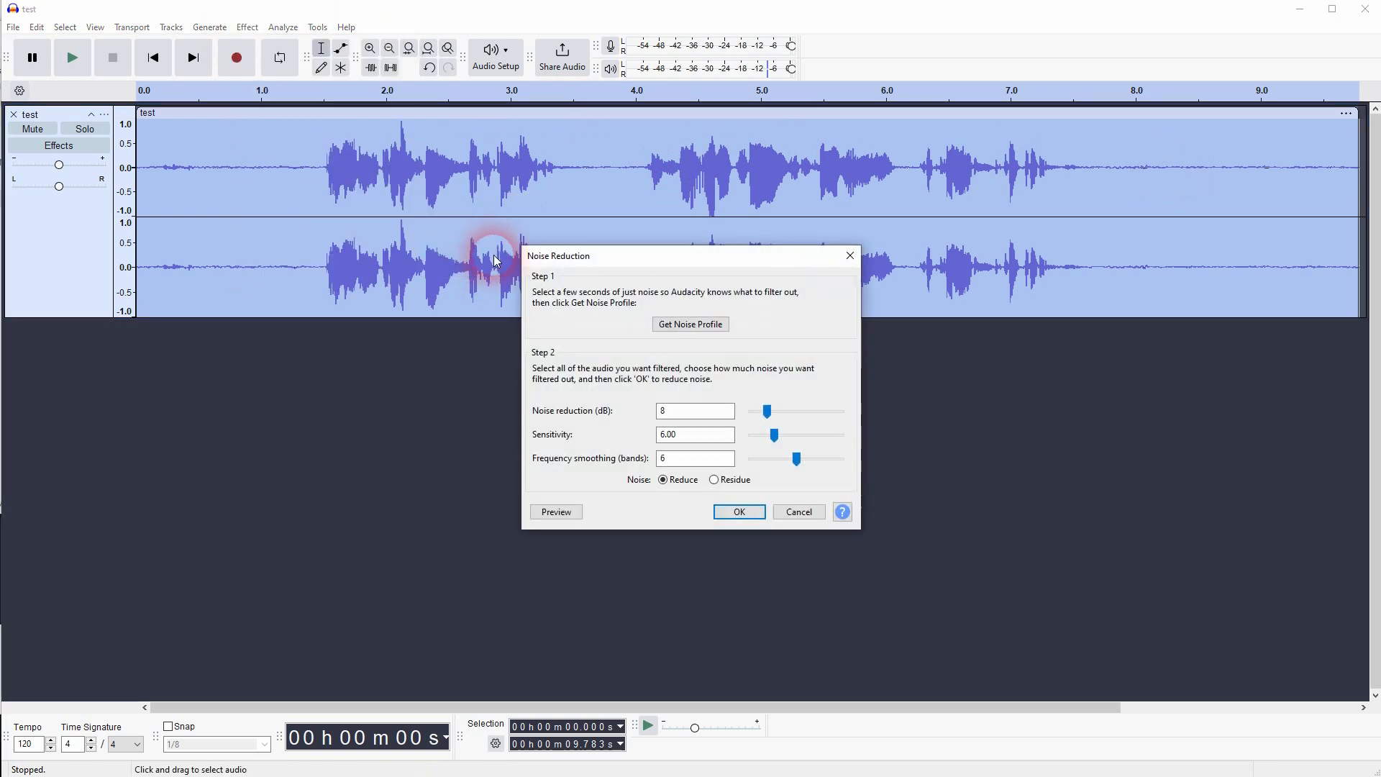
left_click(743, 512)
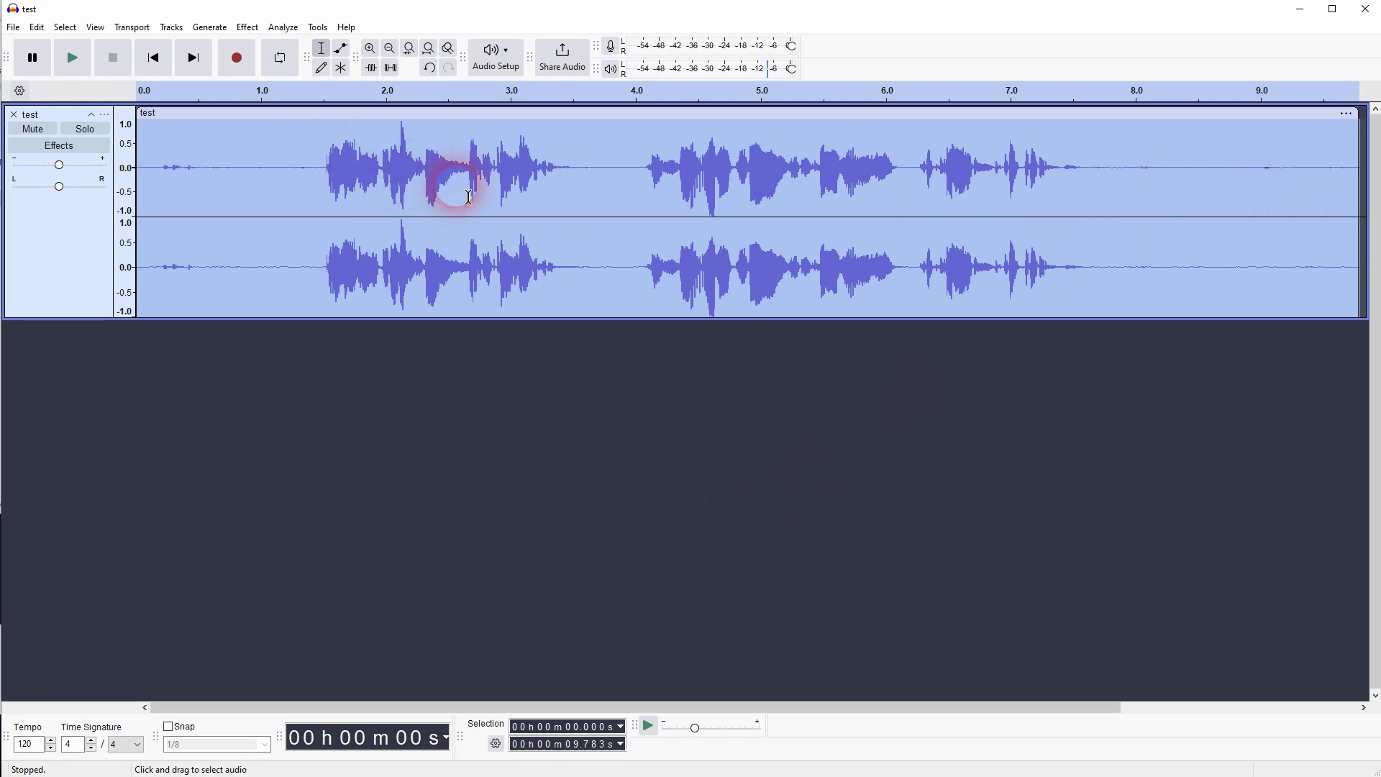
- Apply Filter Curve EQ to the whole track with the Low rolloff for speech factory preset
left_click(283, 28)
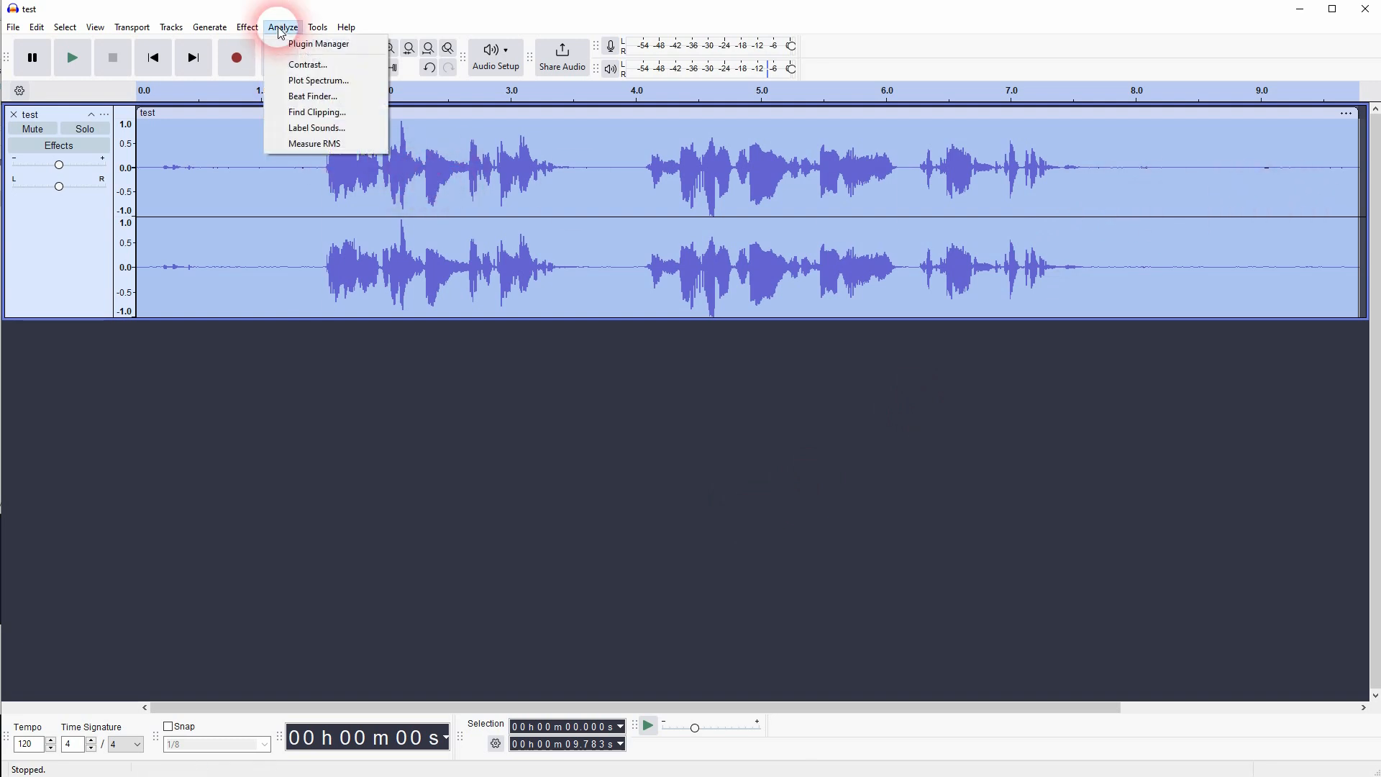
mouse_move(248, 27)
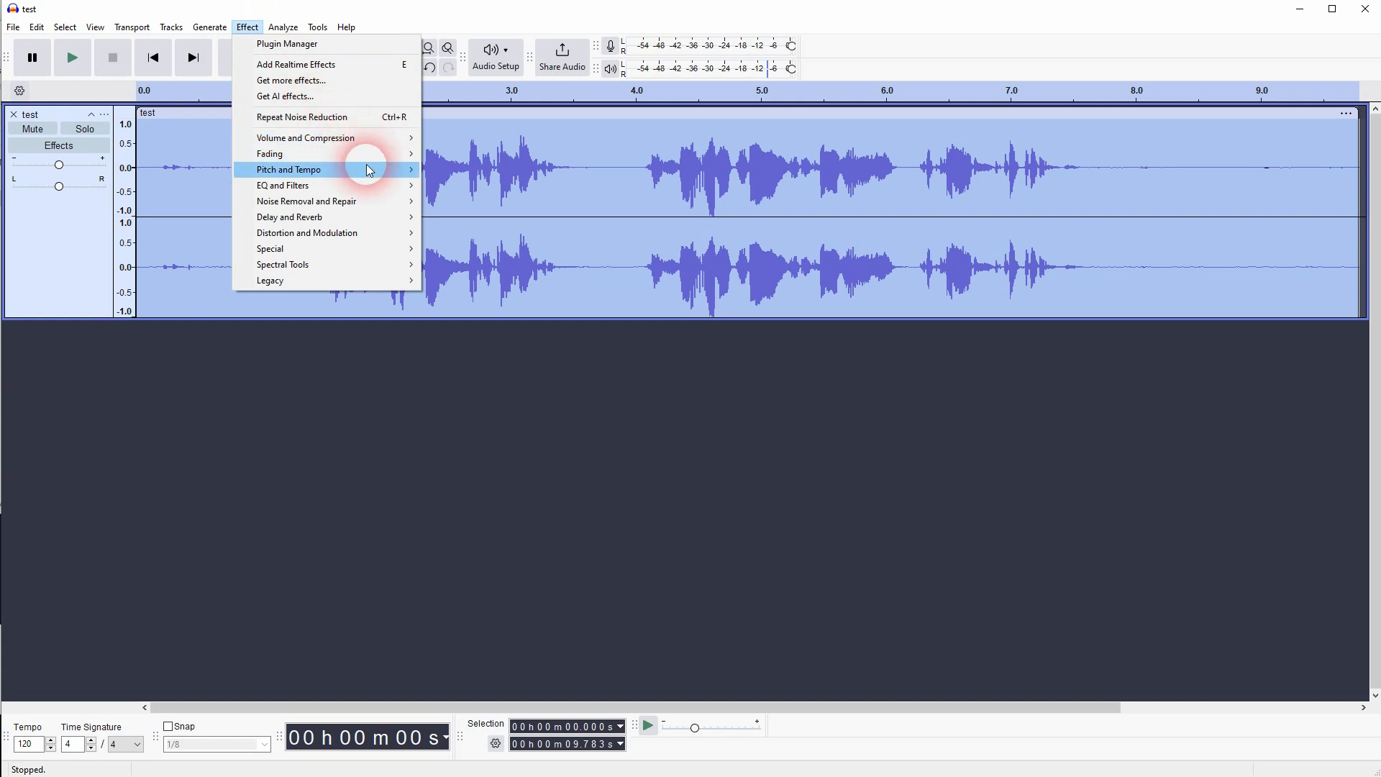
mouse_move(377, 188)
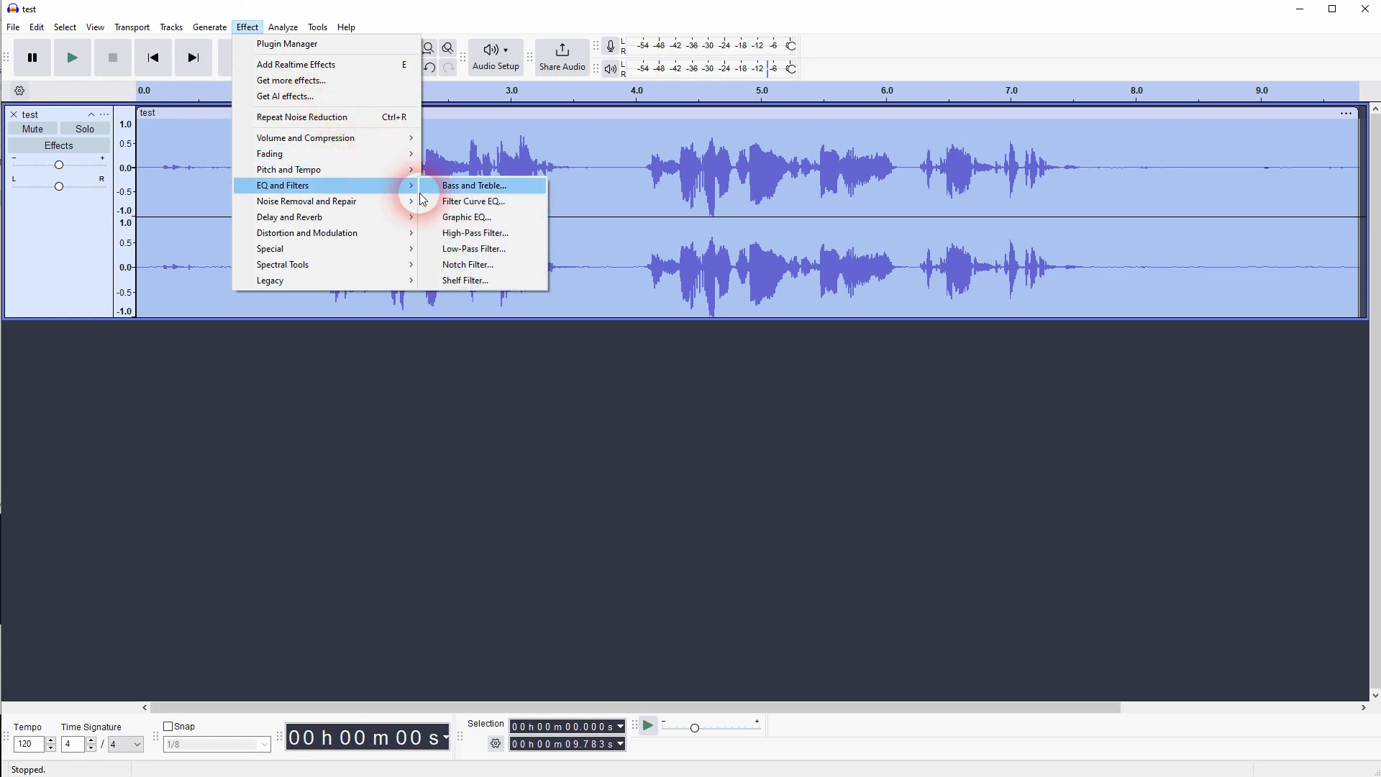
left_click(507, 201)
left_click(452, 237)
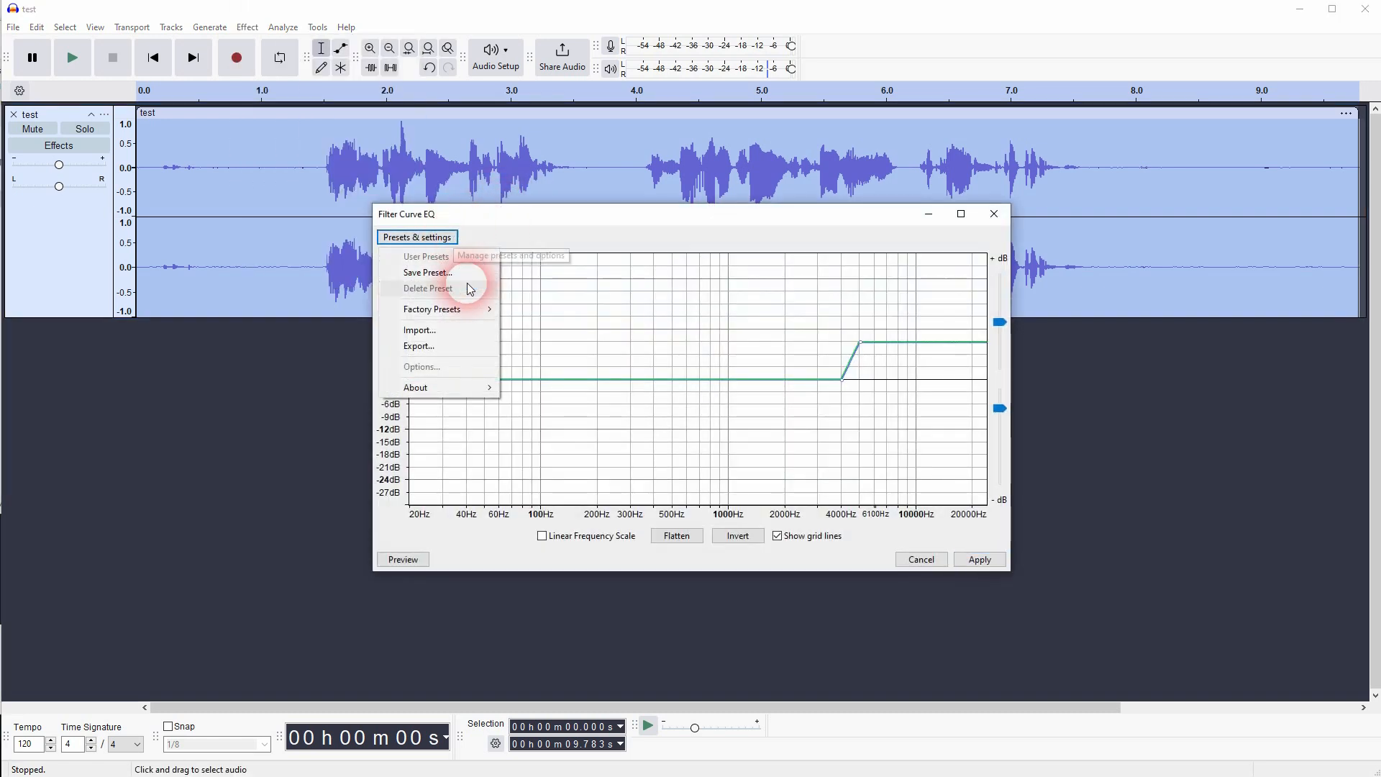
mouse_move(475, 315)
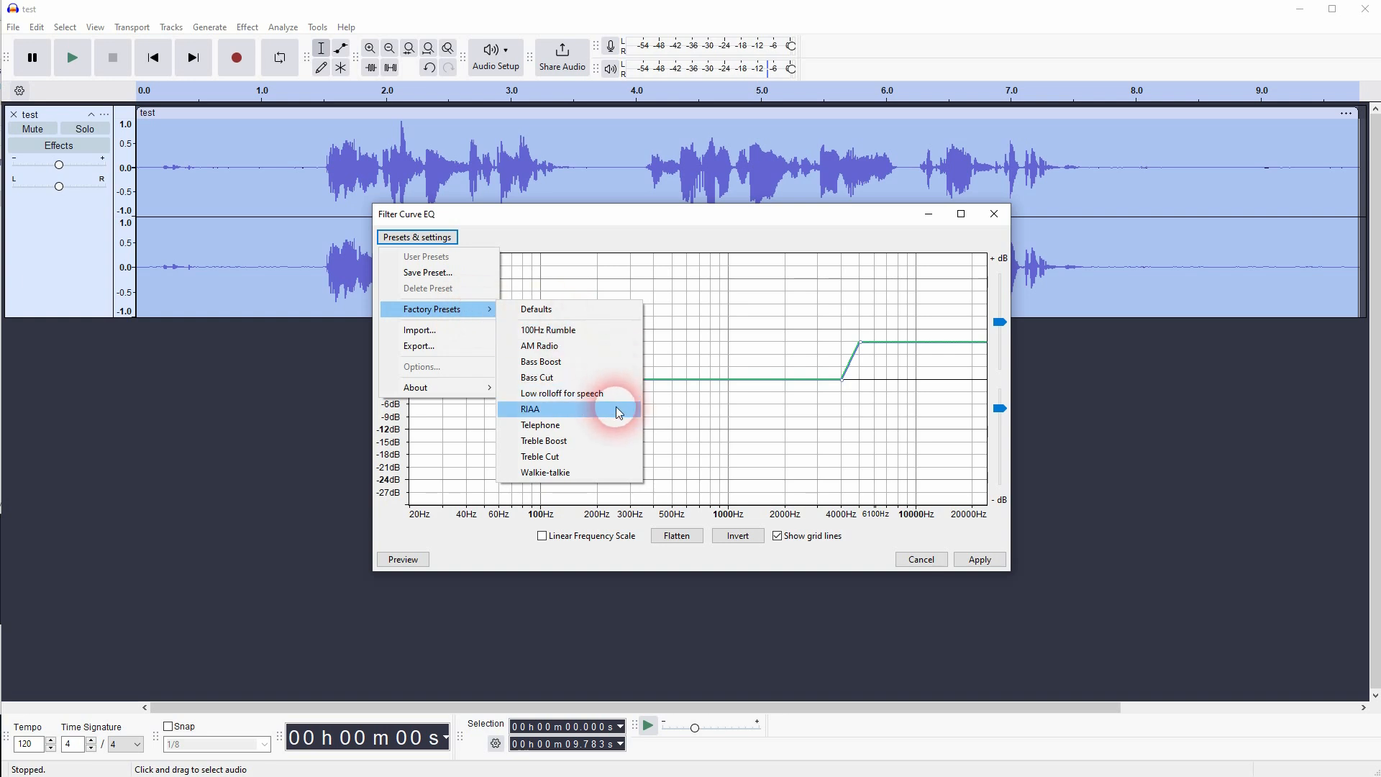
left_click(546, 395)
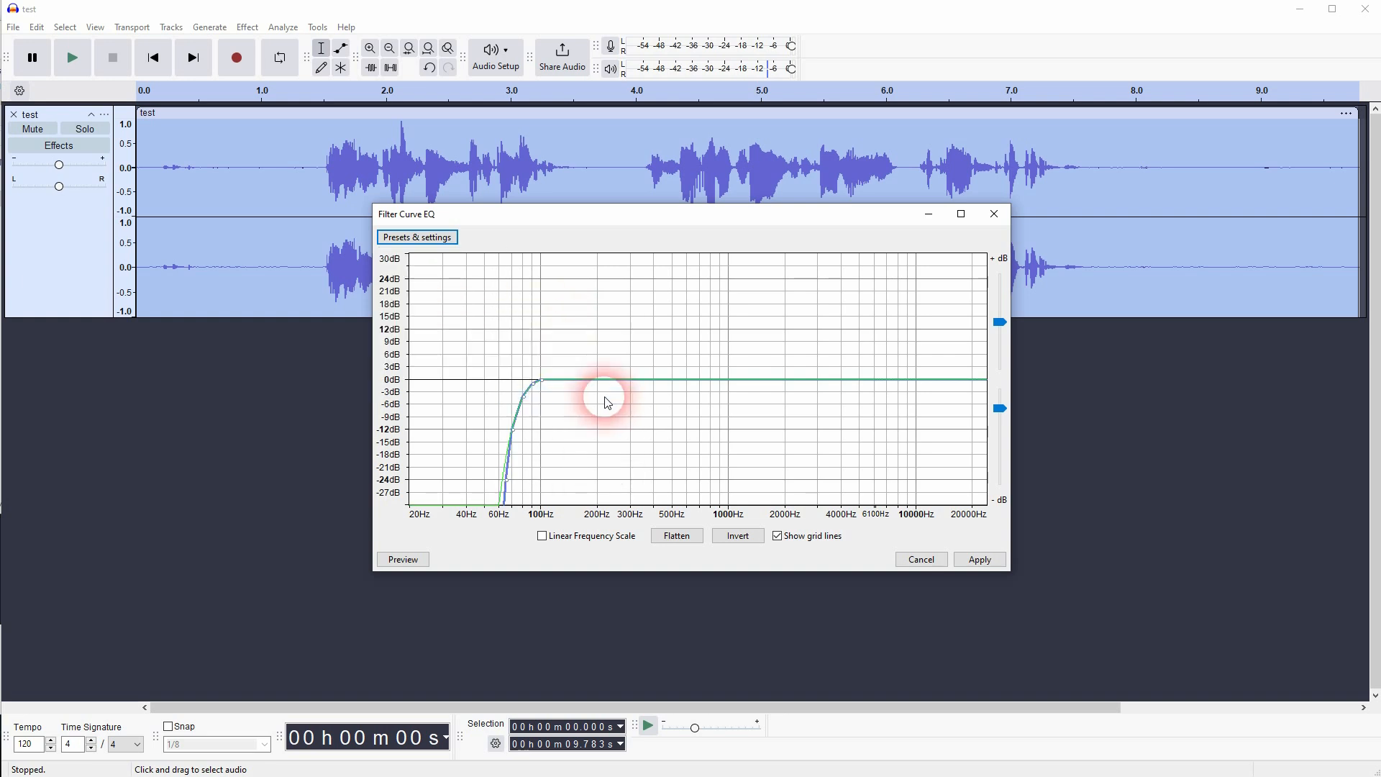
left_click(989, 562)
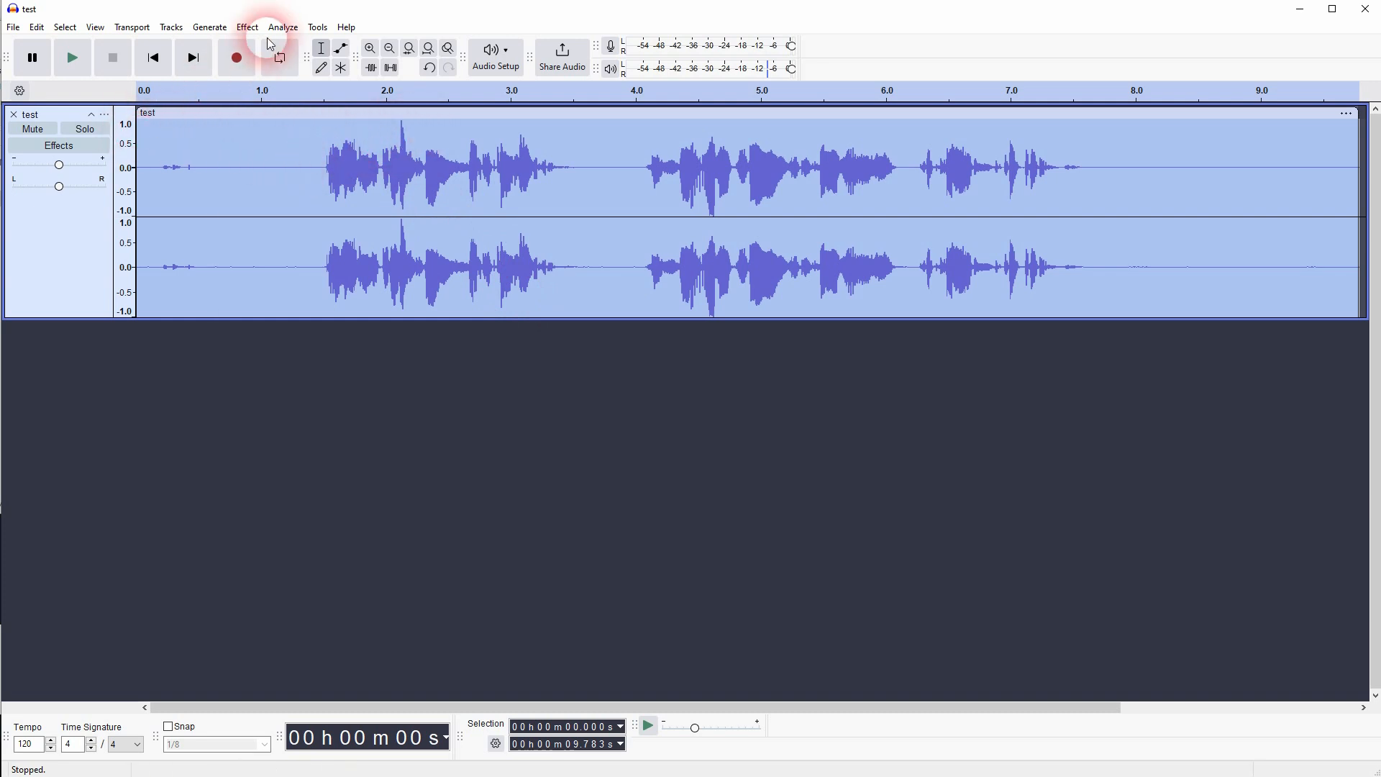
- Apply the Compressor to the whole track with the Defaults factory preset, using a -10.0 dB threshold and a ratio of 10.0
left_click(247, 28)
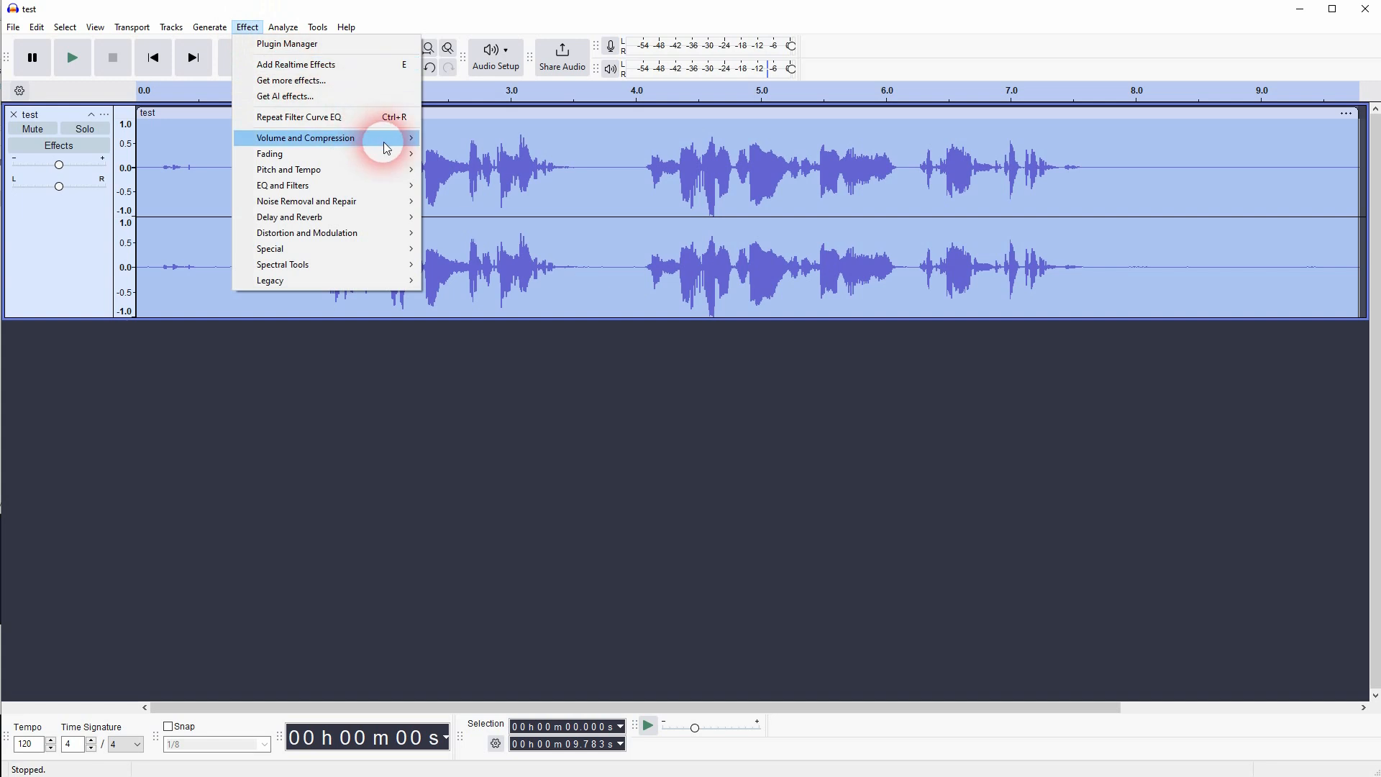
mouse_move(382, 142)
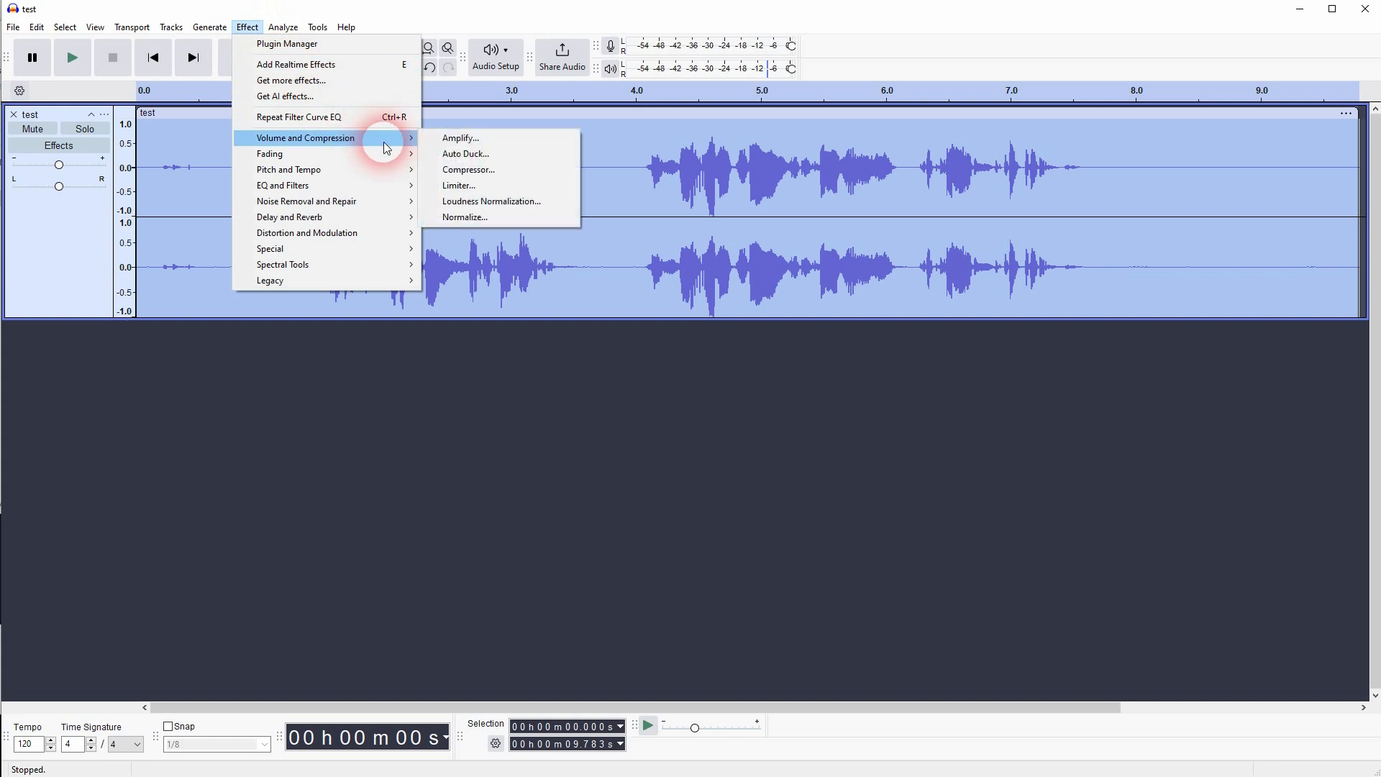
left_click(490, 177)
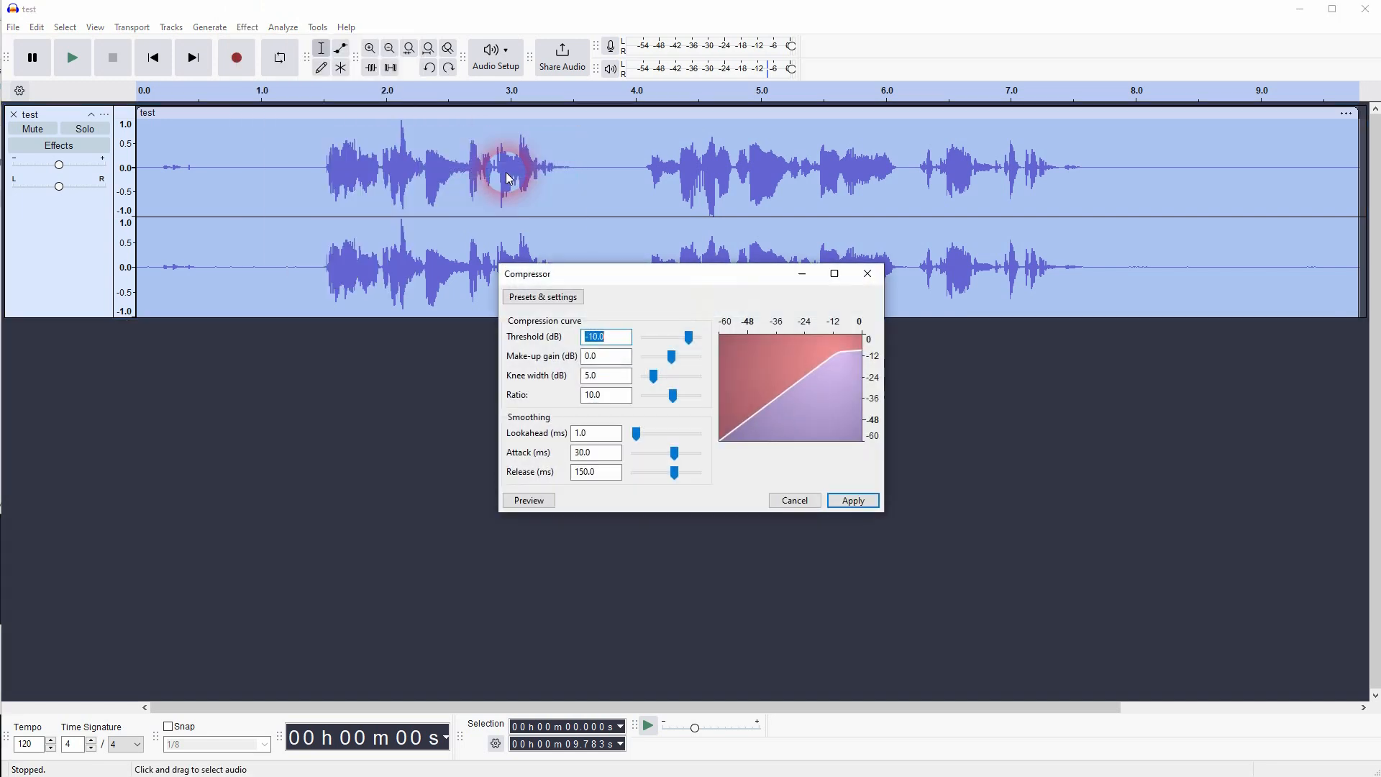
left_click(575, 297)
mouse_move(585, 366)
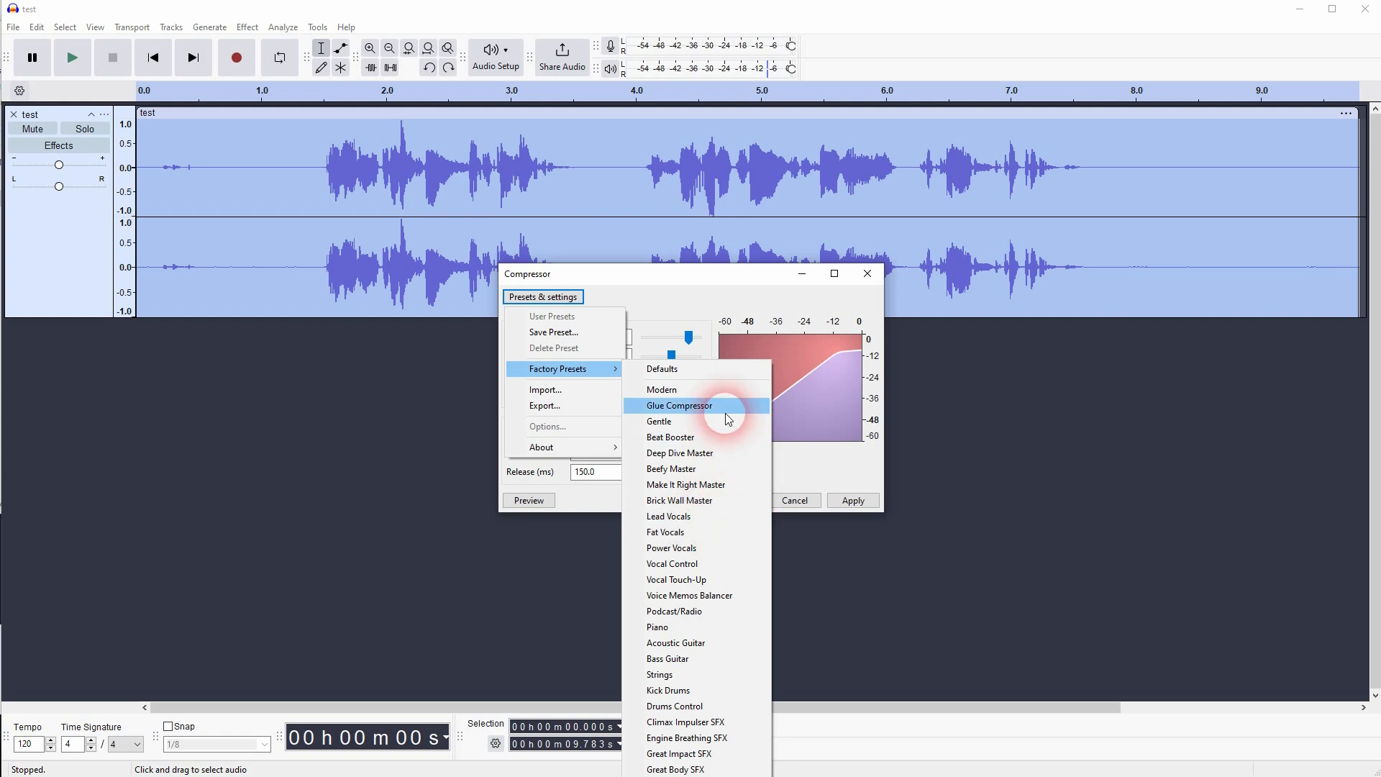
left_click(671, 371)
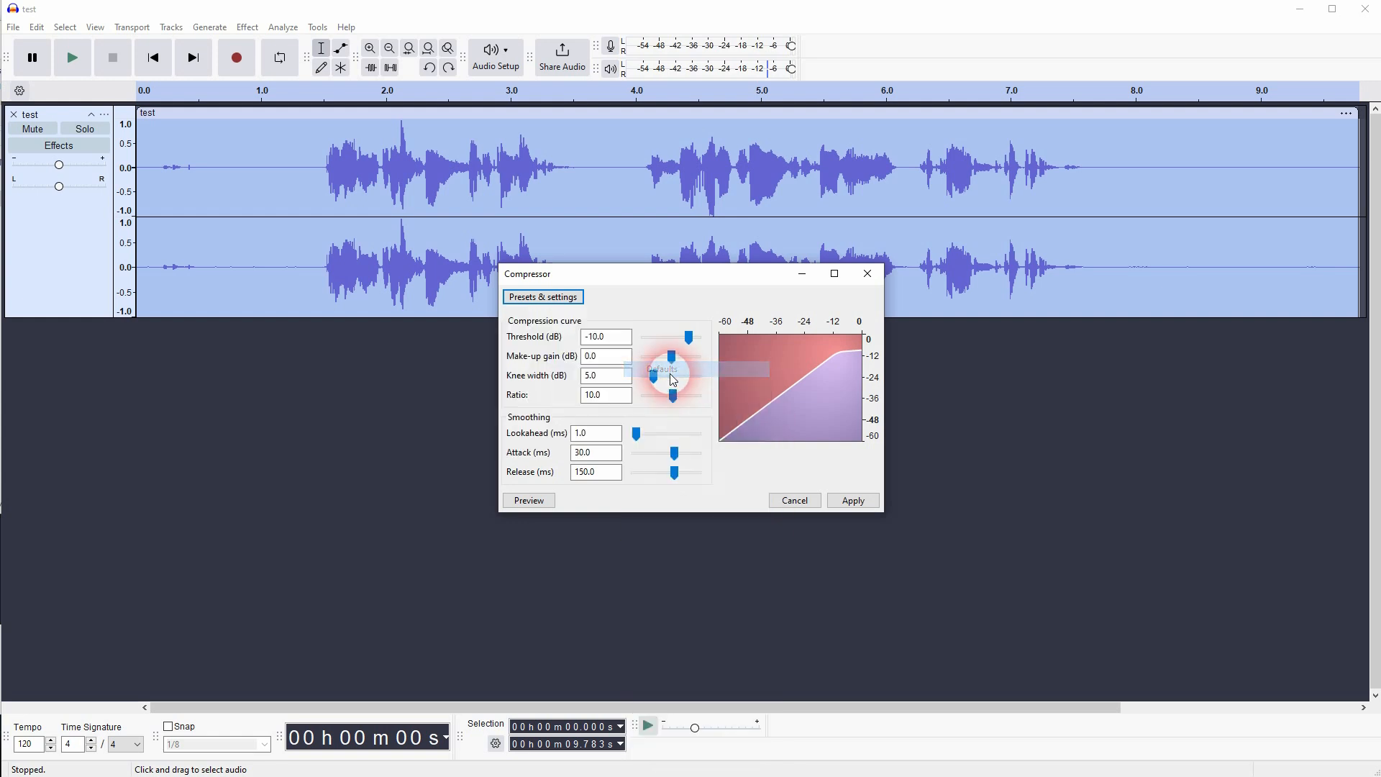
left_click(854, 501)
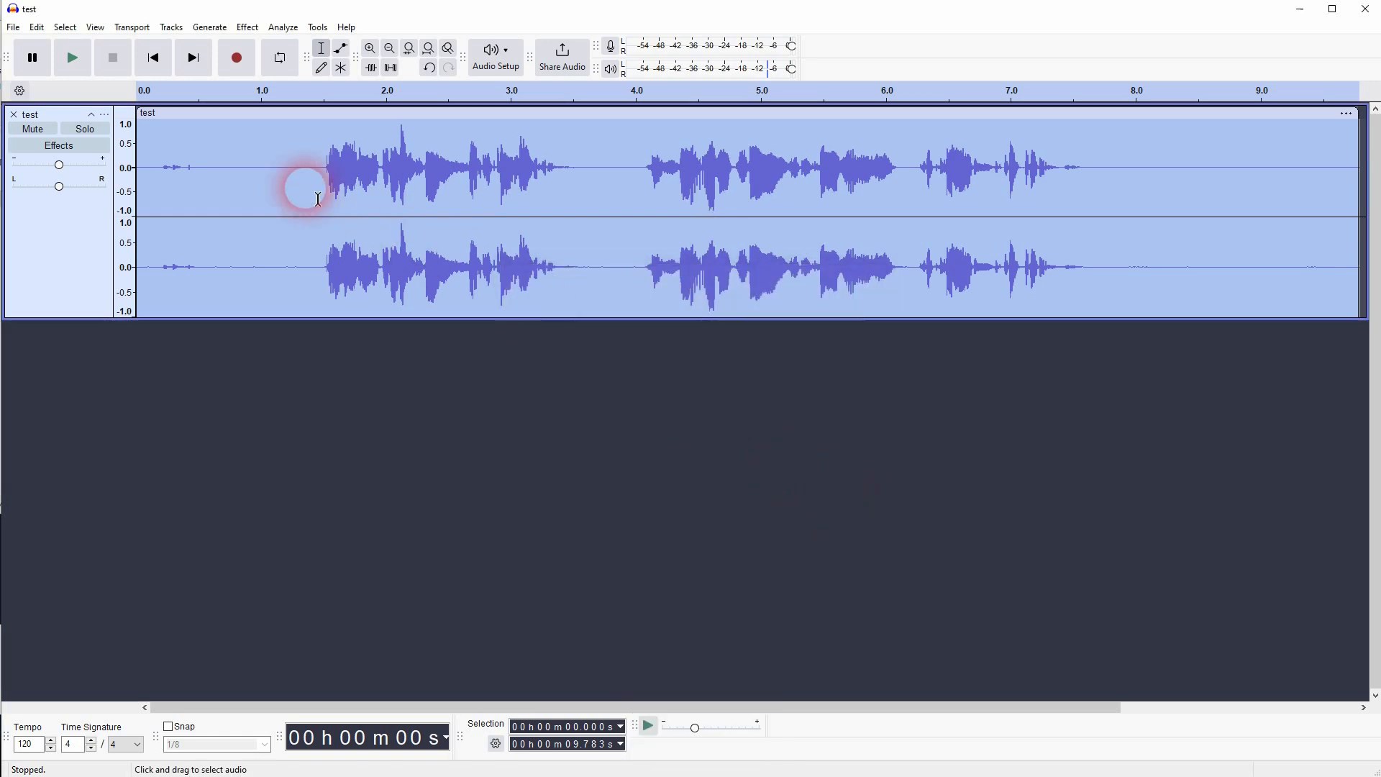
- Apply the Limiter to the whole track with the Modern factory preset, using a -1.5 dB threshold and -1.5 dB make-up target
left_click(244, 33)
mouse_move(395, 145)
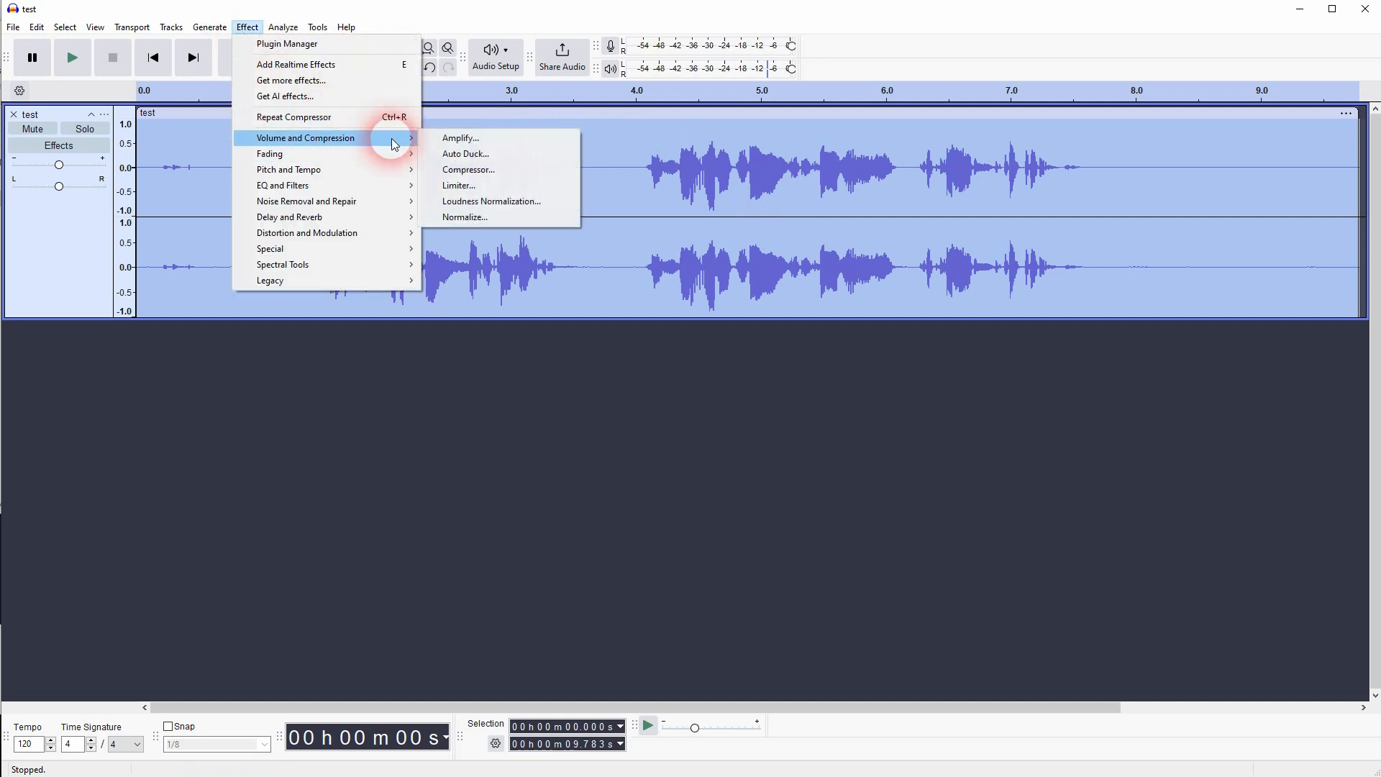
left_click(523, 185)
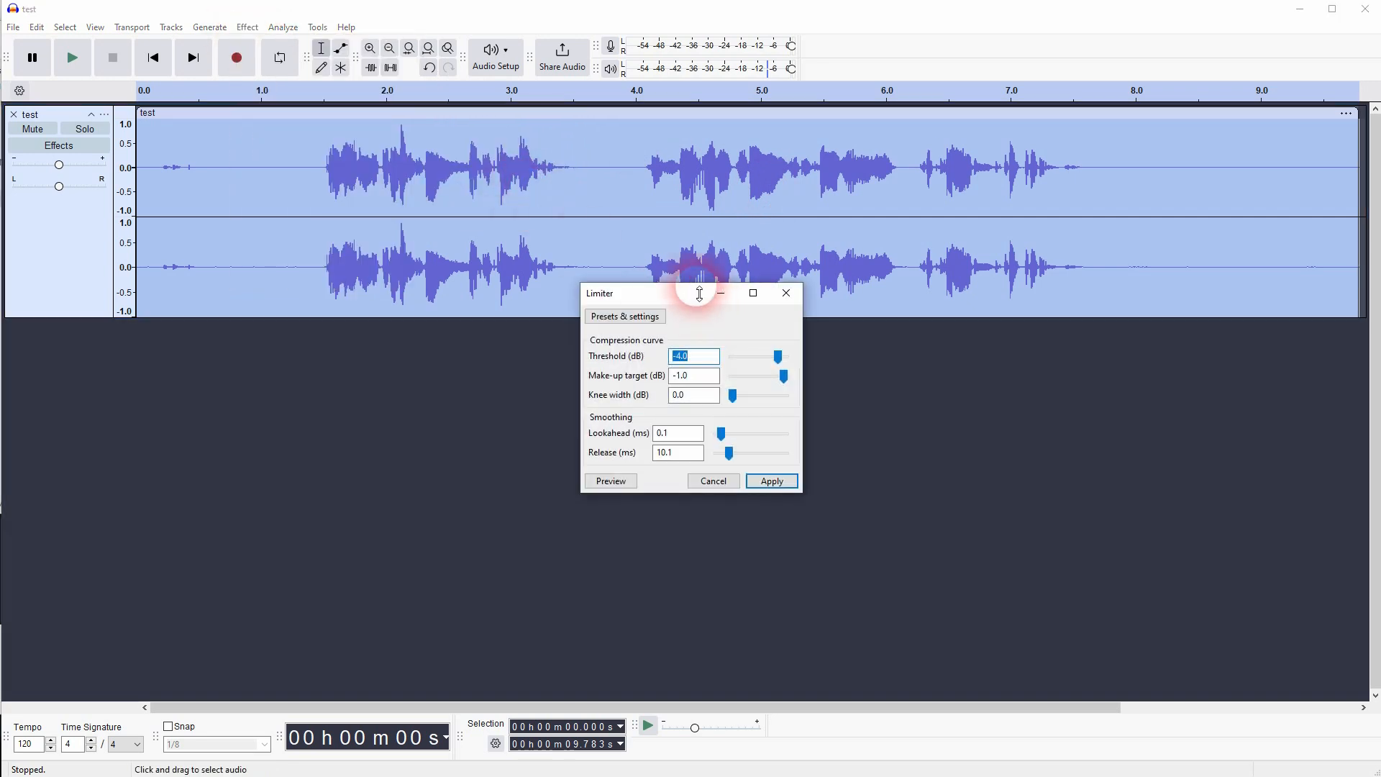
left_click_drag(696, 293, 869, 367)
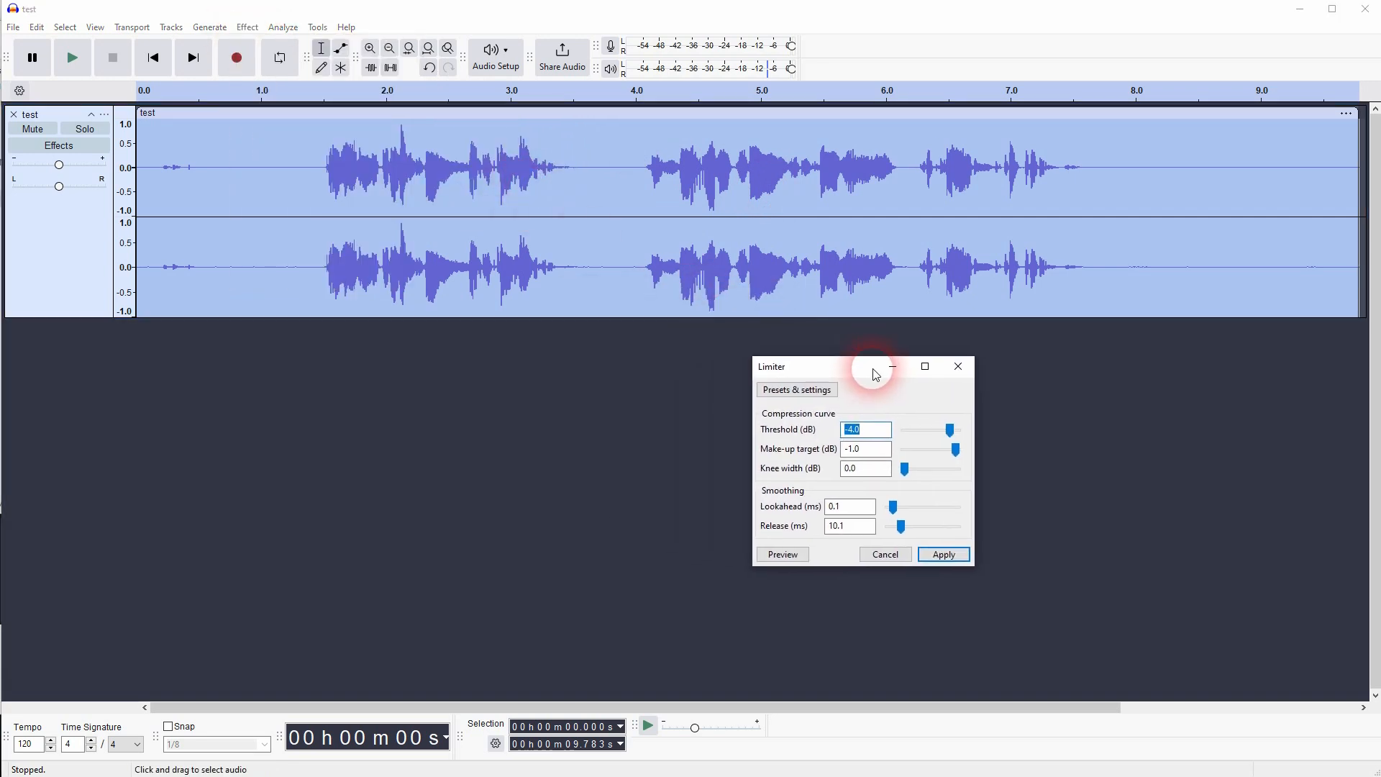
left_click(817, 391)
mouse_move(850, 472)
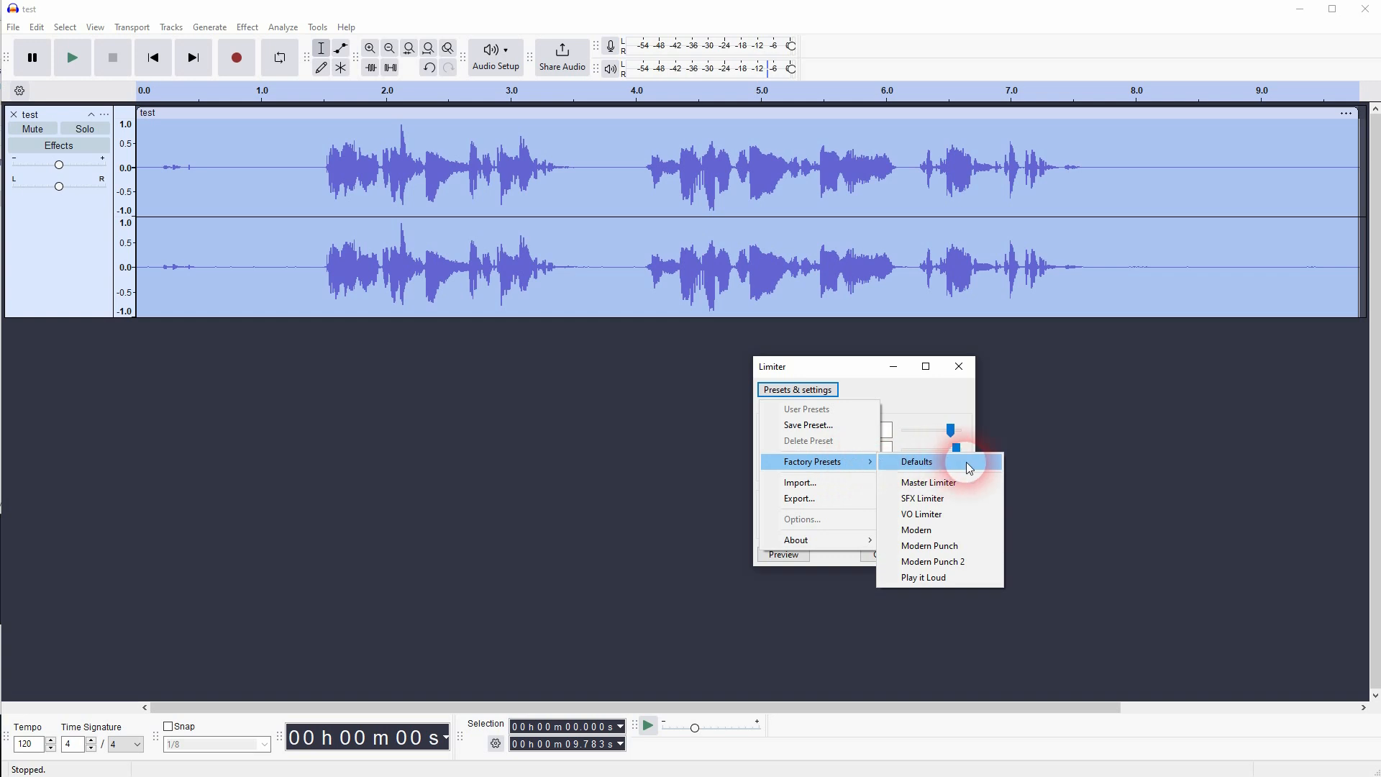
left_click(964, 531)
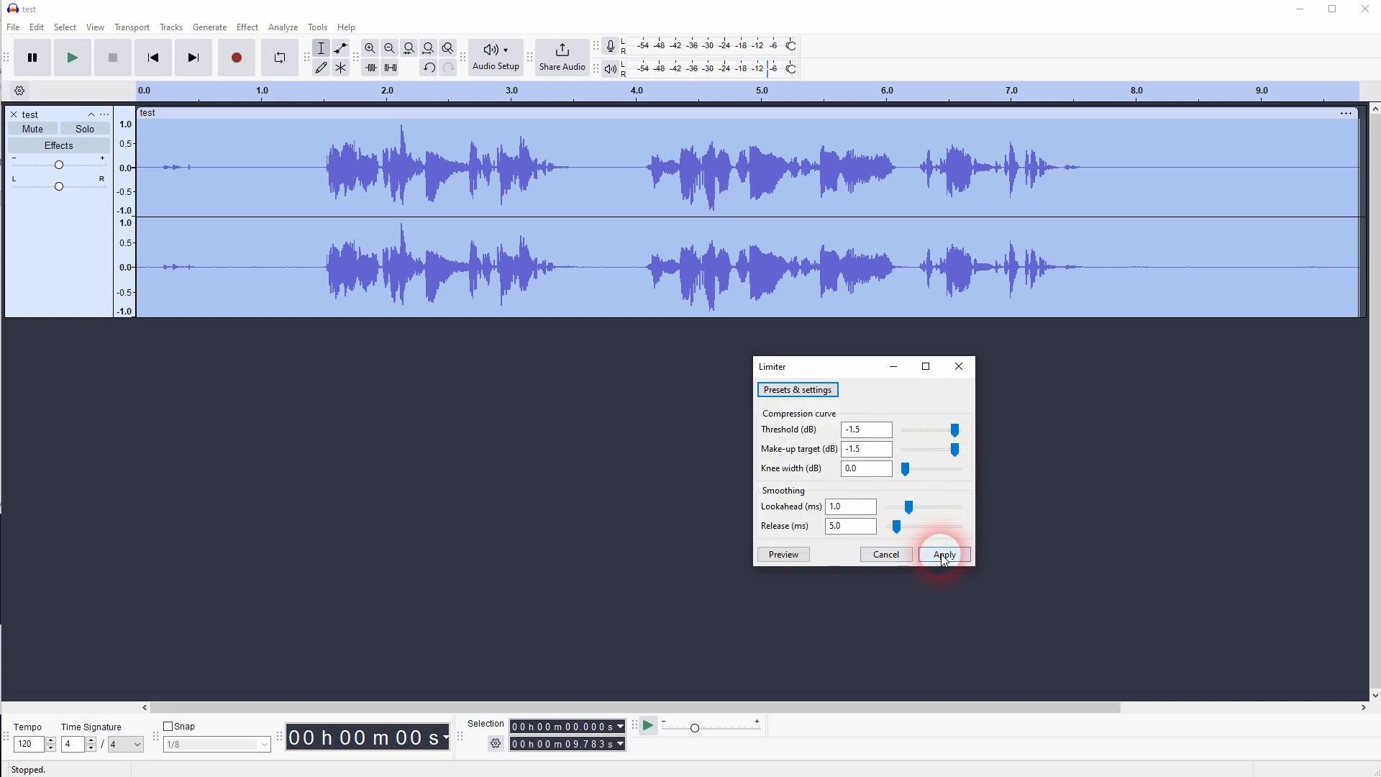
left_click(944, 555)
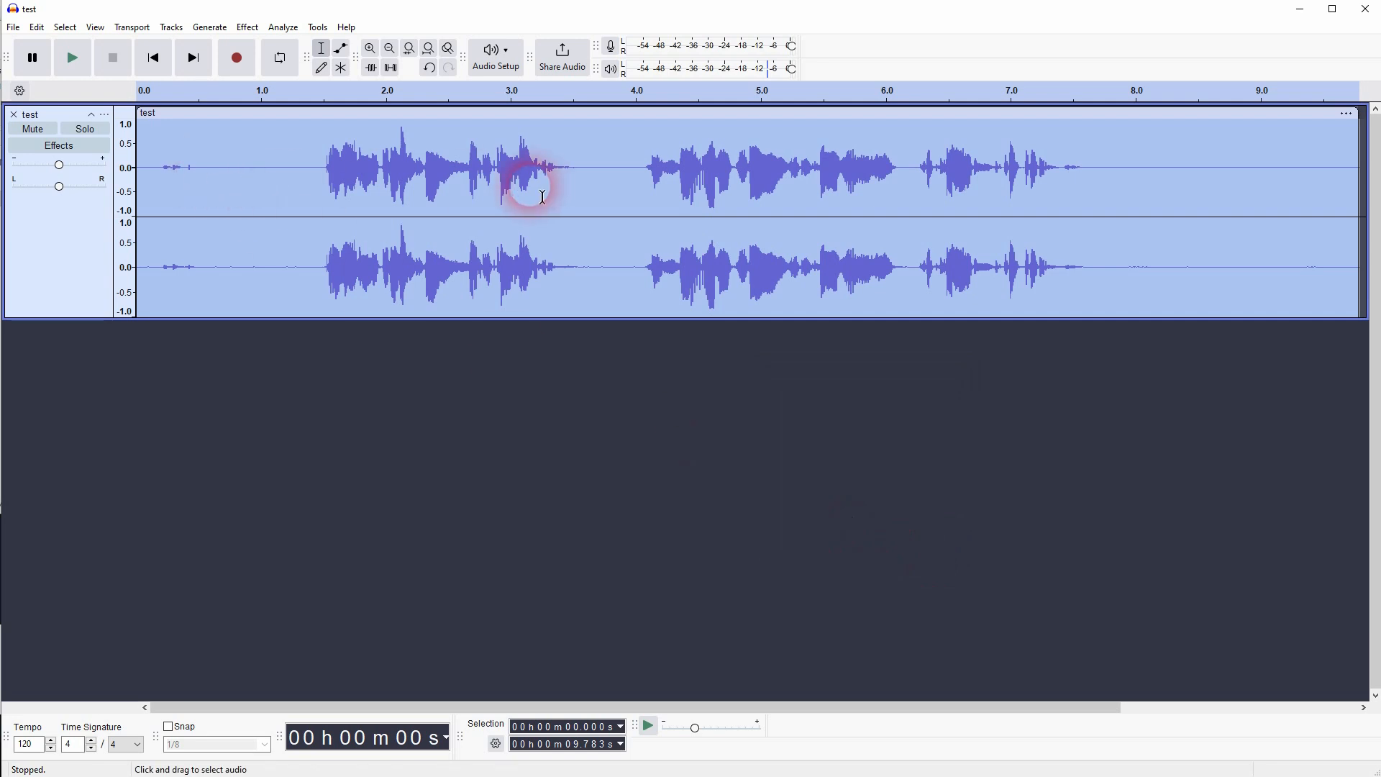
- Play back the processed recording from just before the speech, at about 1.4 seconds
left_click(314, 185)
left_click(75, 68)
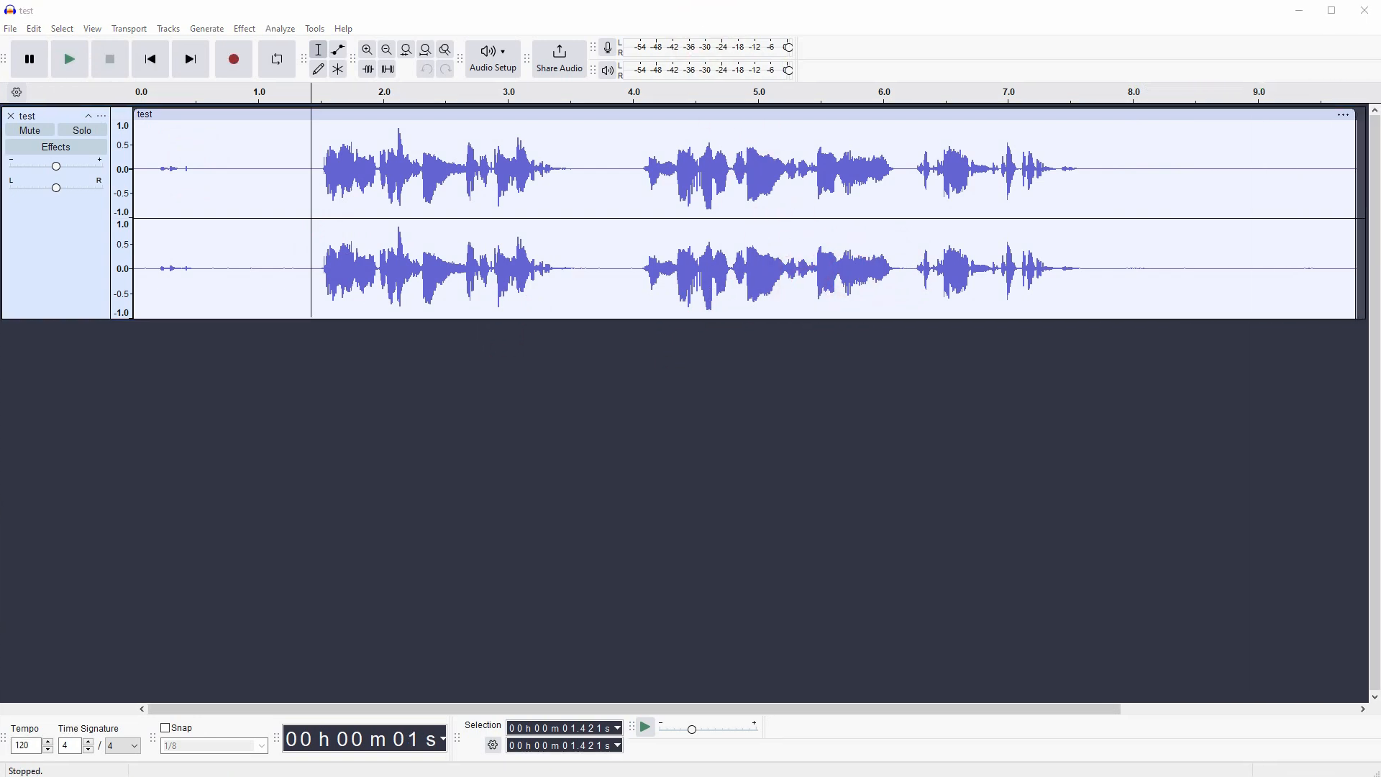
- Start an audio export and name the file test_tutorial.mp3
left_click(11, 29)
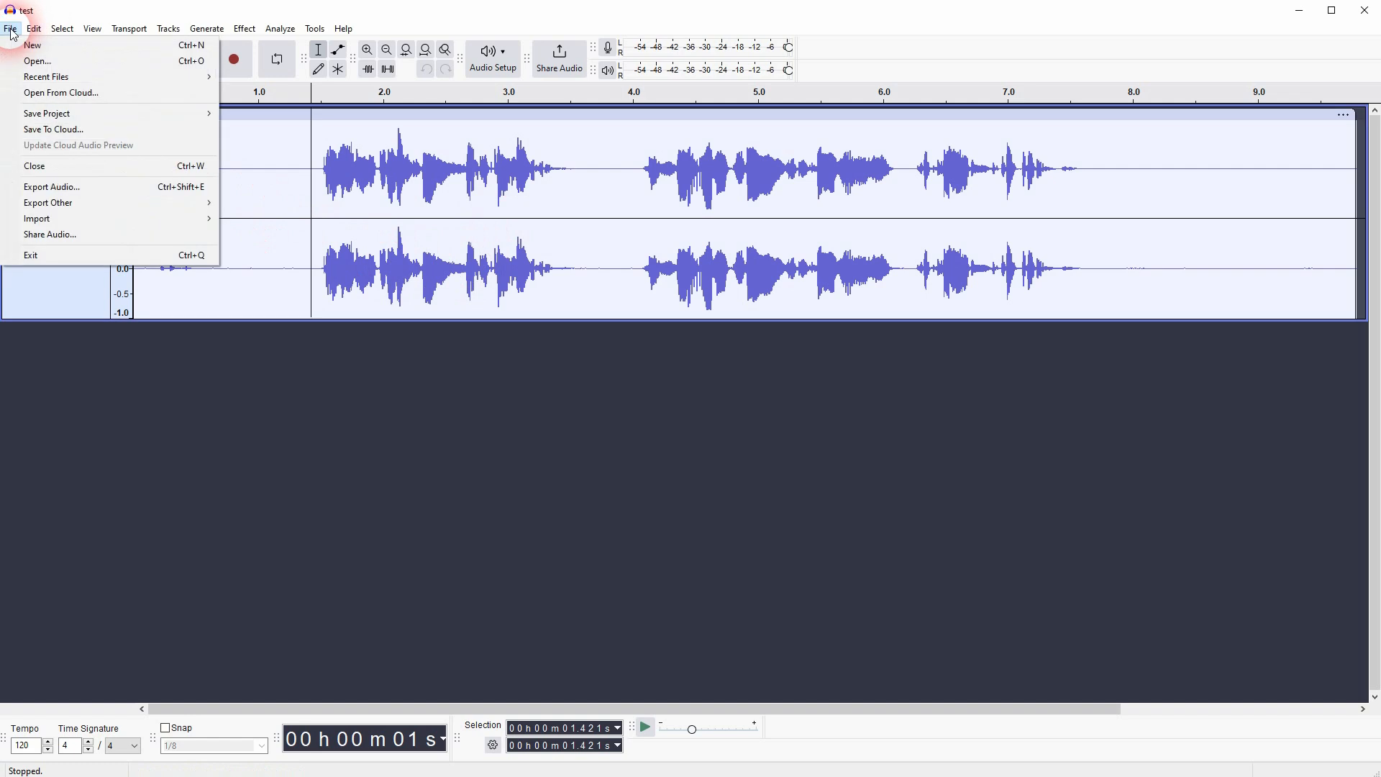
left_click(112, 186)
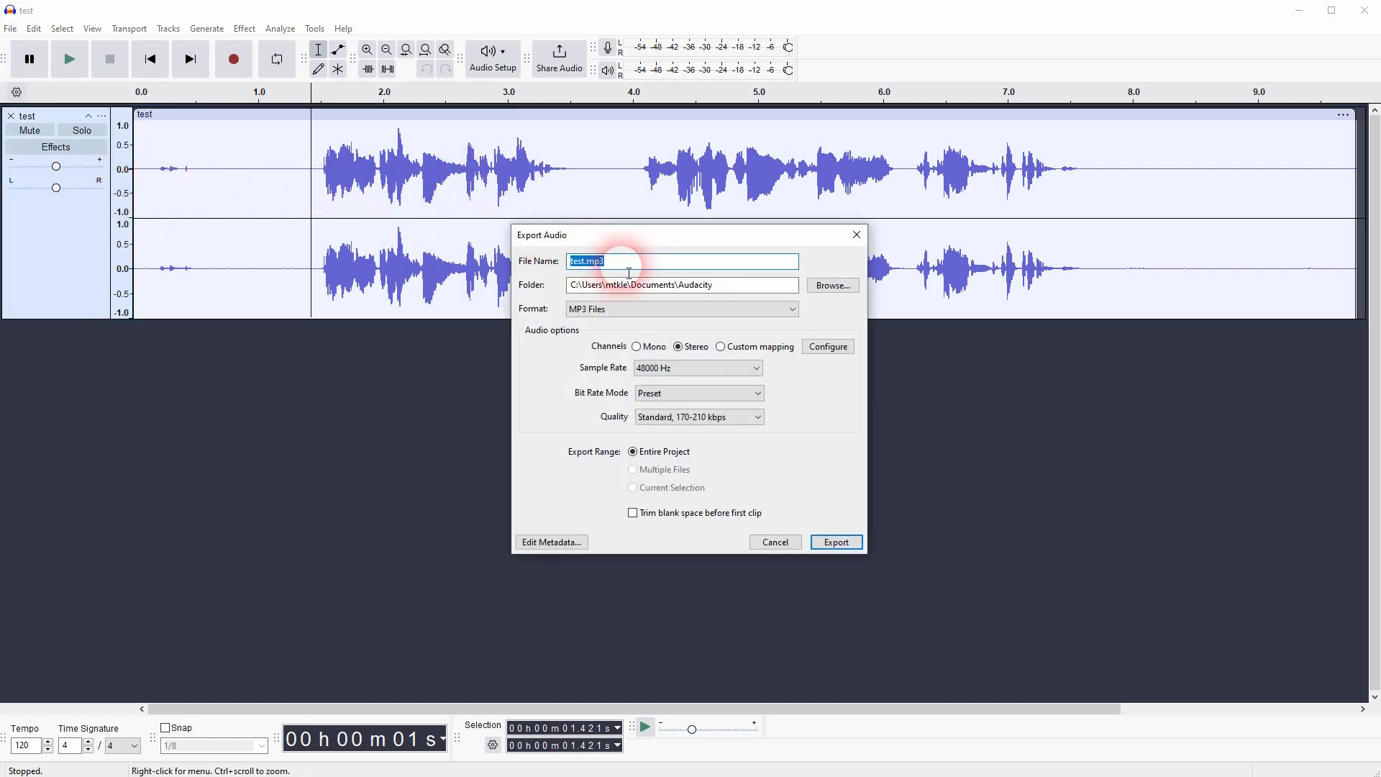
left_click(584, 262)
type("_tutorial")
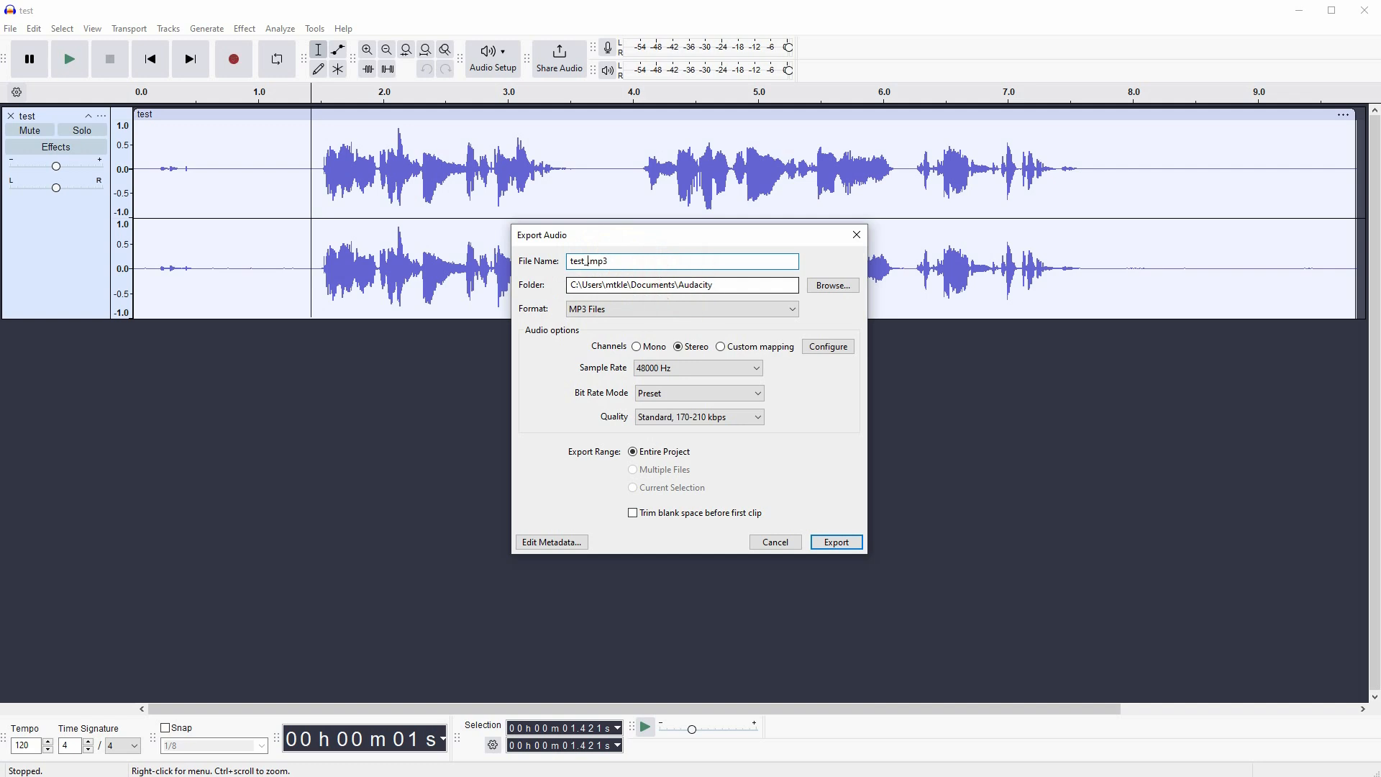
- Set the export folder to C:\YouTube Videos\Audacity
left_click(832, 285)
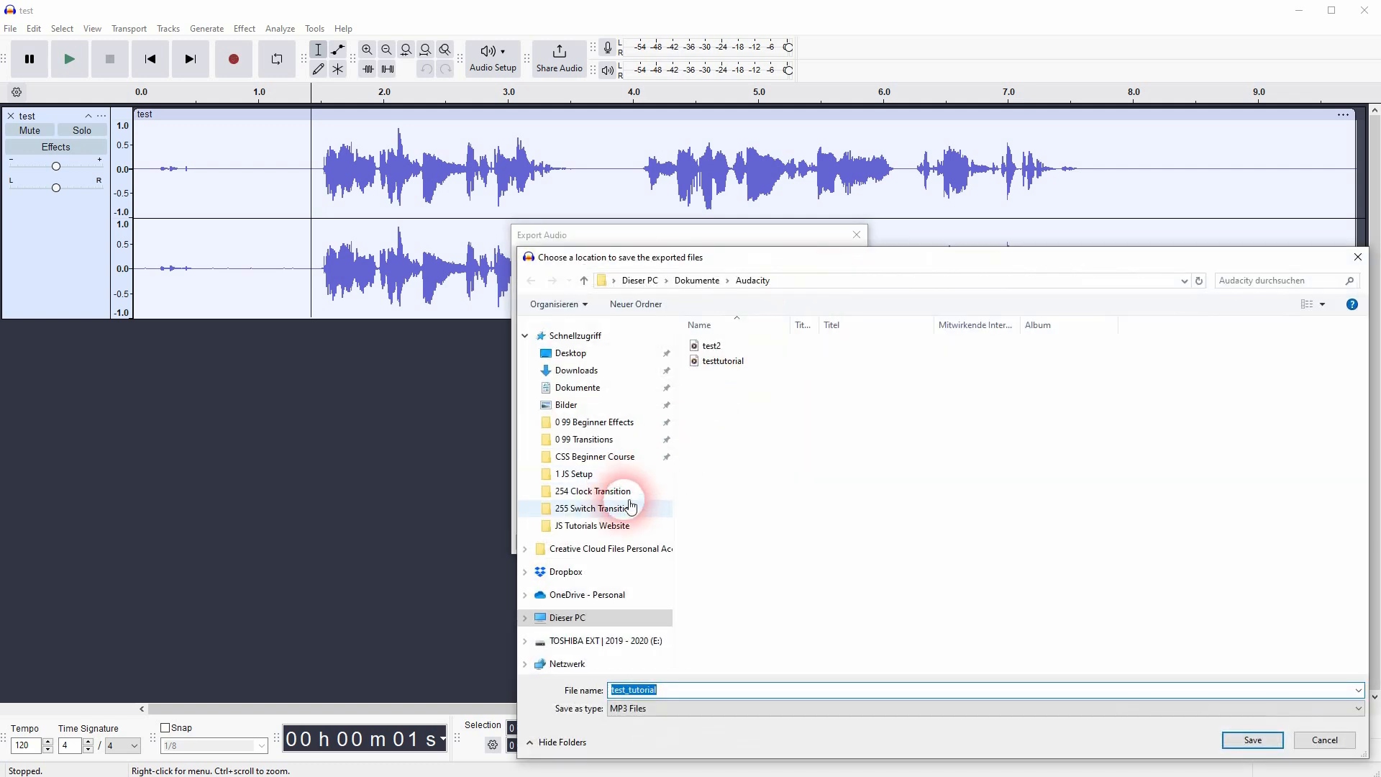
left_click(579, 492)
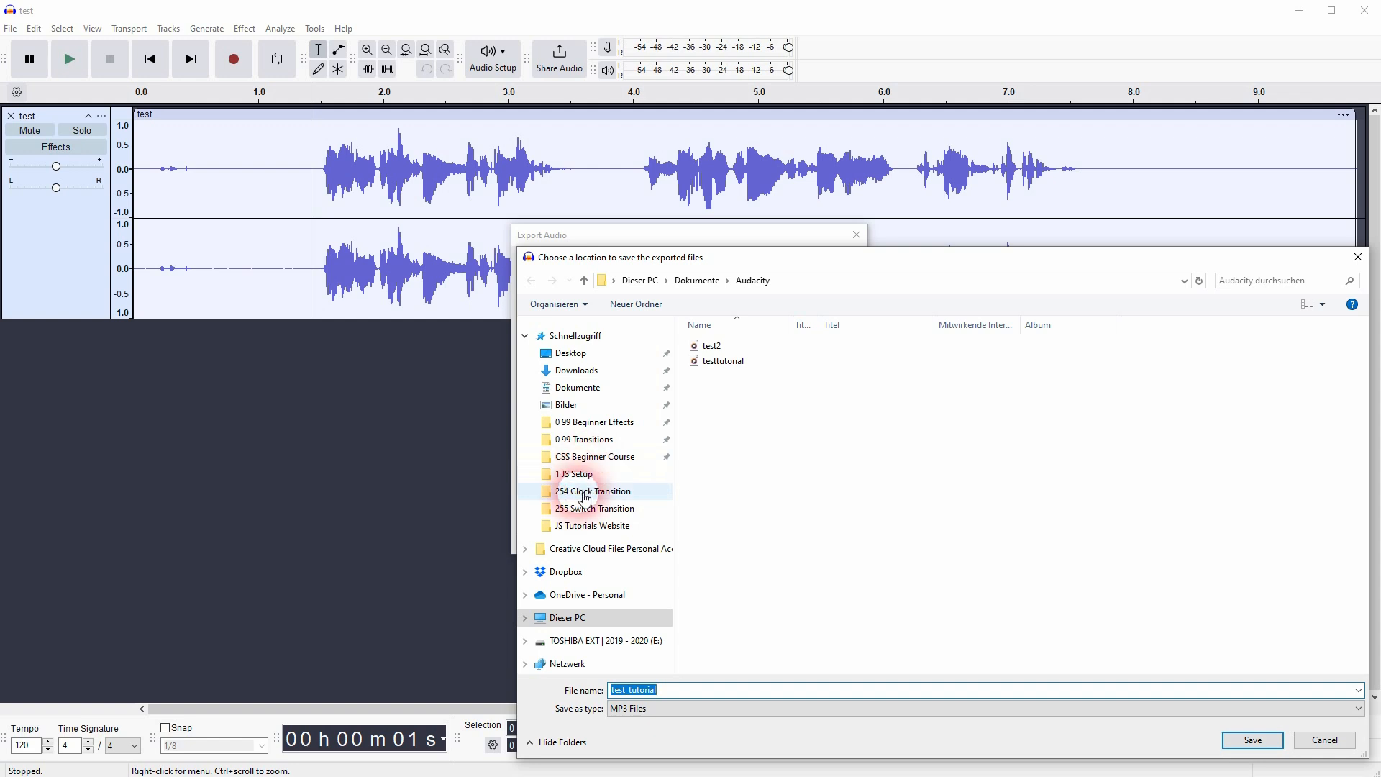
left_click(626, 315)
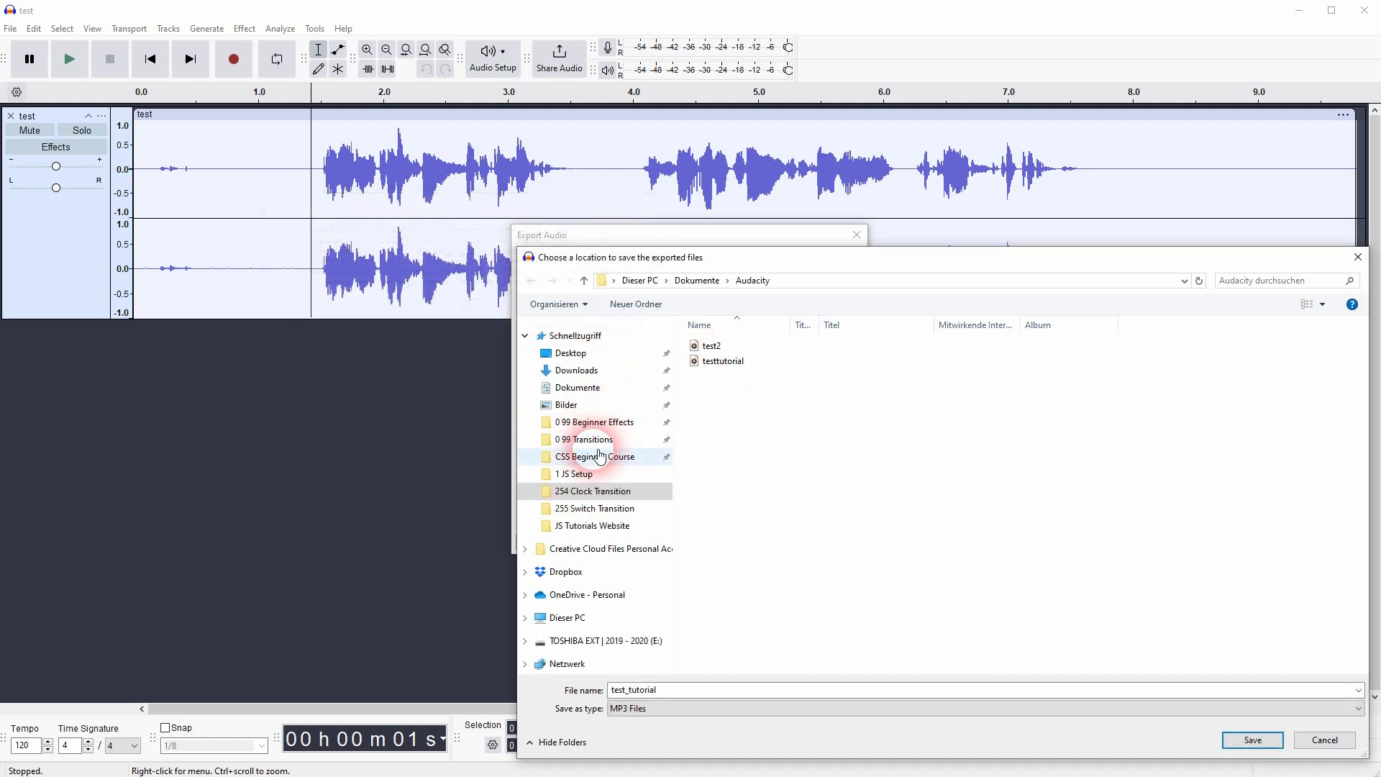
left_click(584, 474)
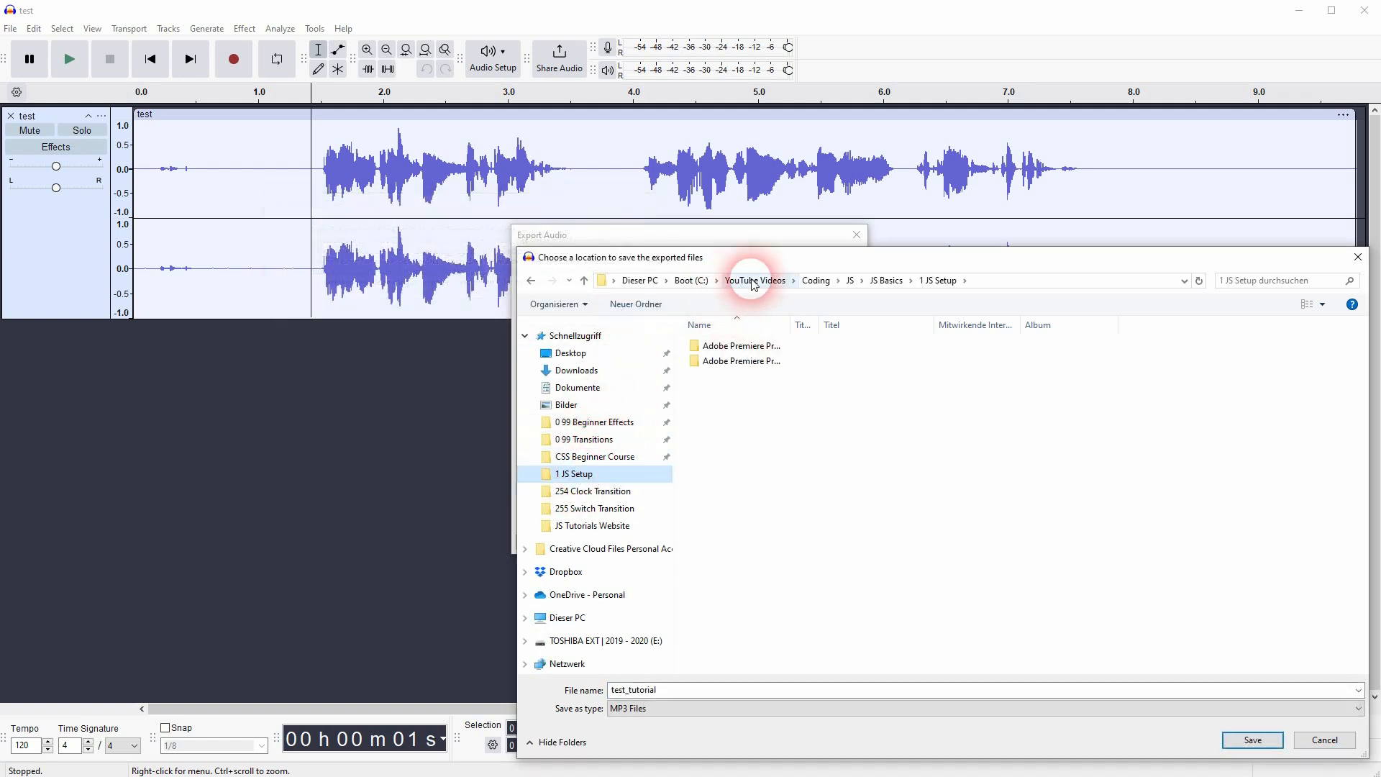
left_click(749, 280)
double_click(708, 392)
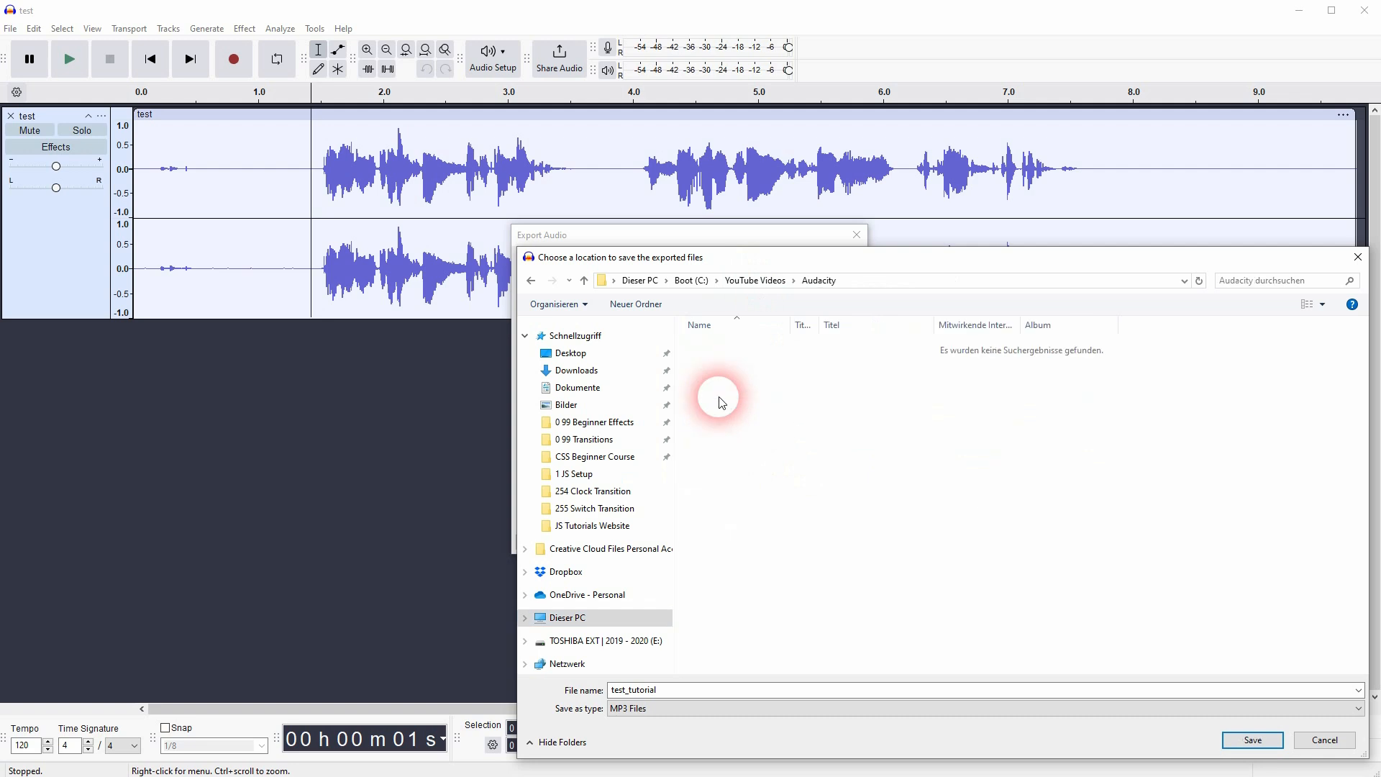
left_click(1224, 740)
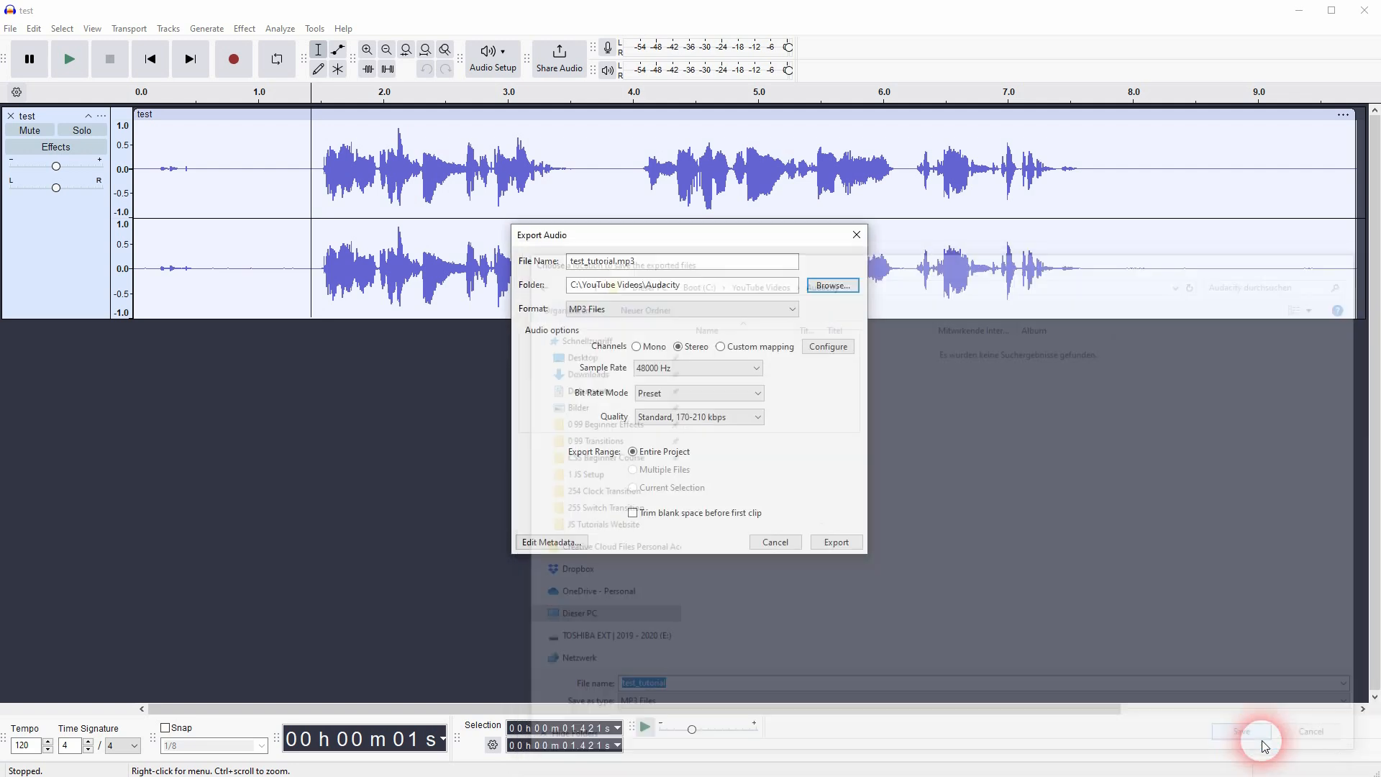
- Choose MP3 Files as the format and export the entire project in stereo at 48000 Hz
left_click(639, 293)
left_click(636, 308)
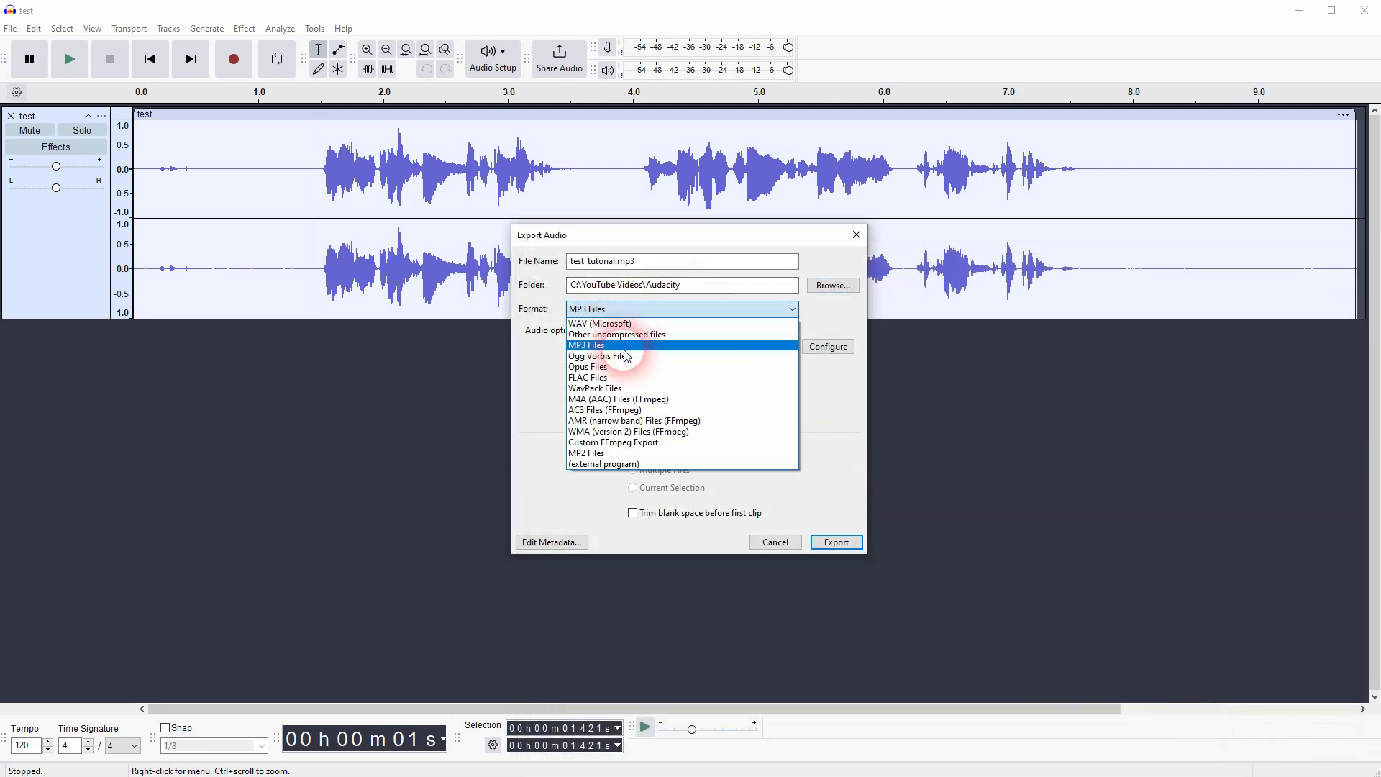
left_click(600, 347)
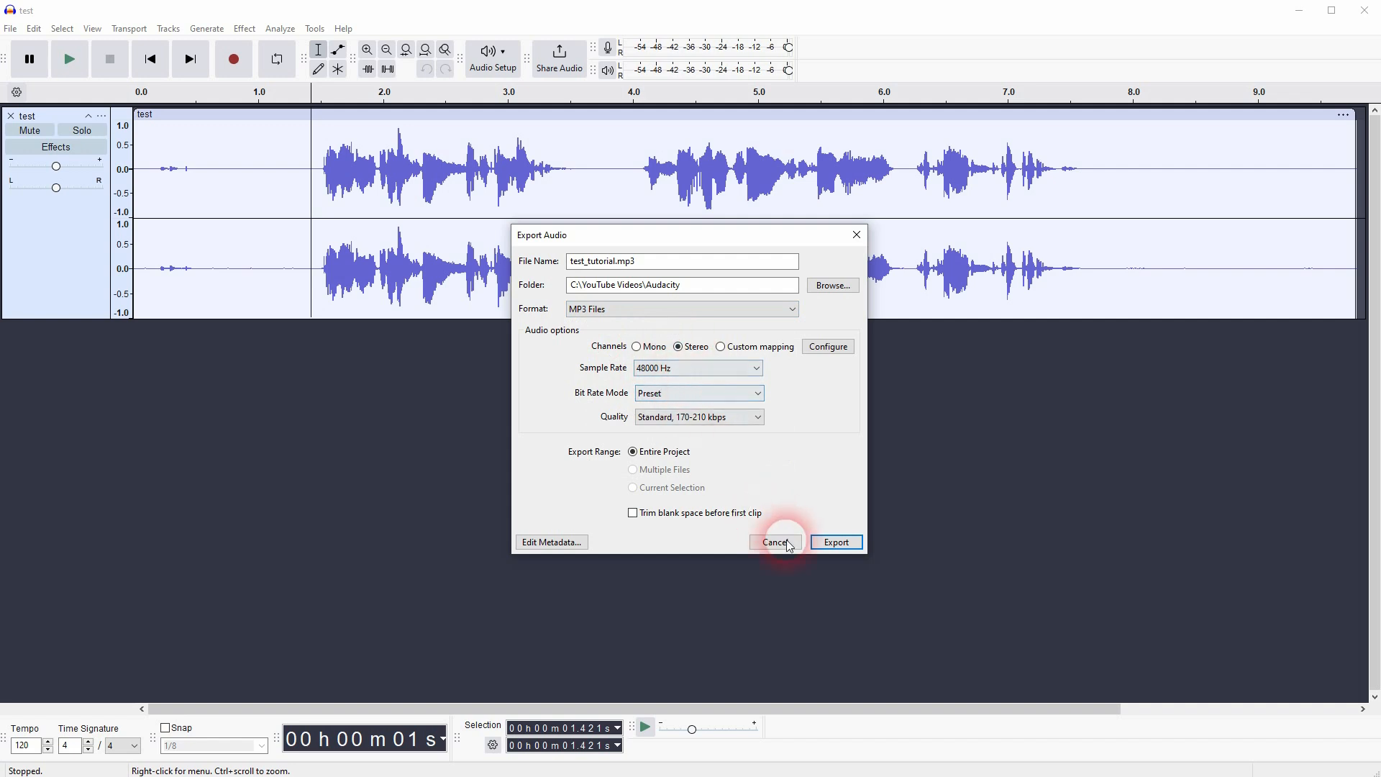
left_click(833, 546)
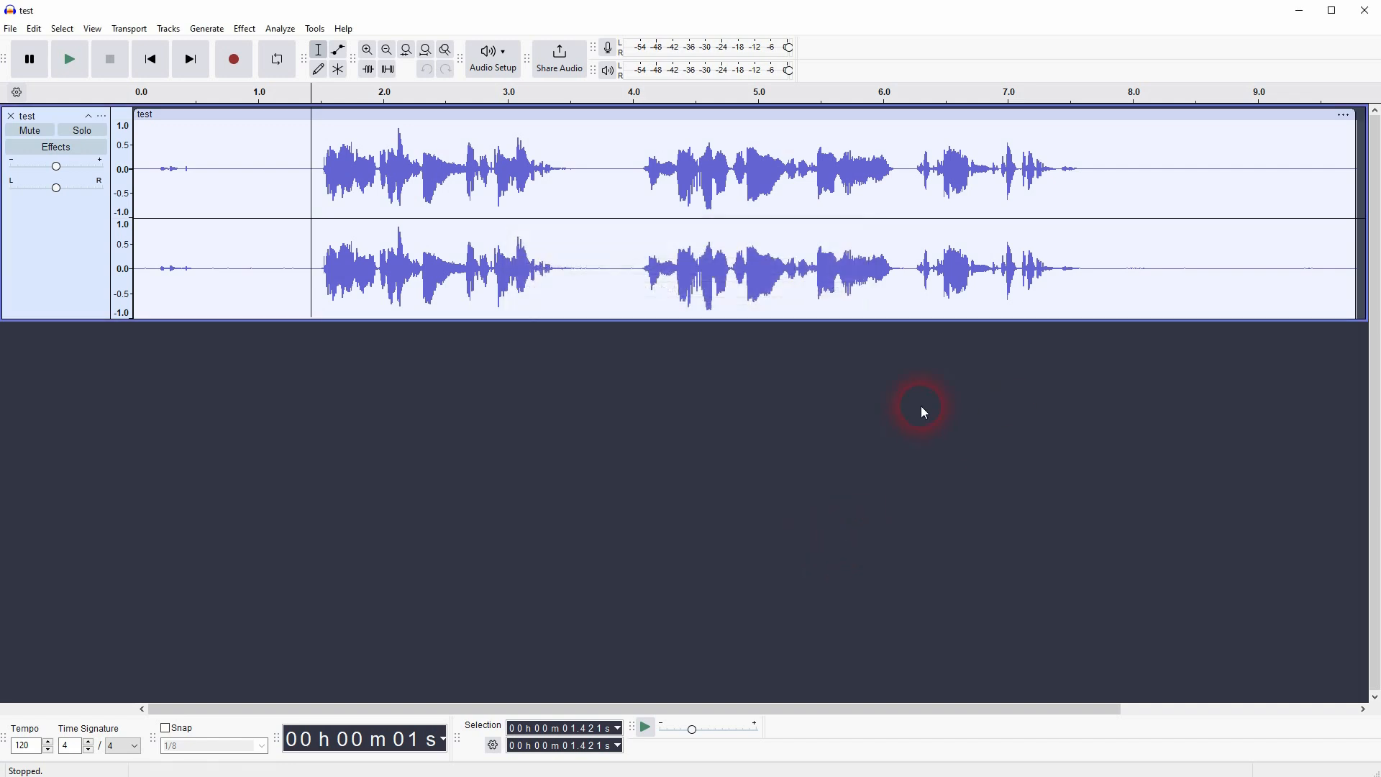
- Close Audacity and locate the exported test_tutorial file in the YouTube Videos\Audacity folder in File Explorer
left_click(1365, 10)
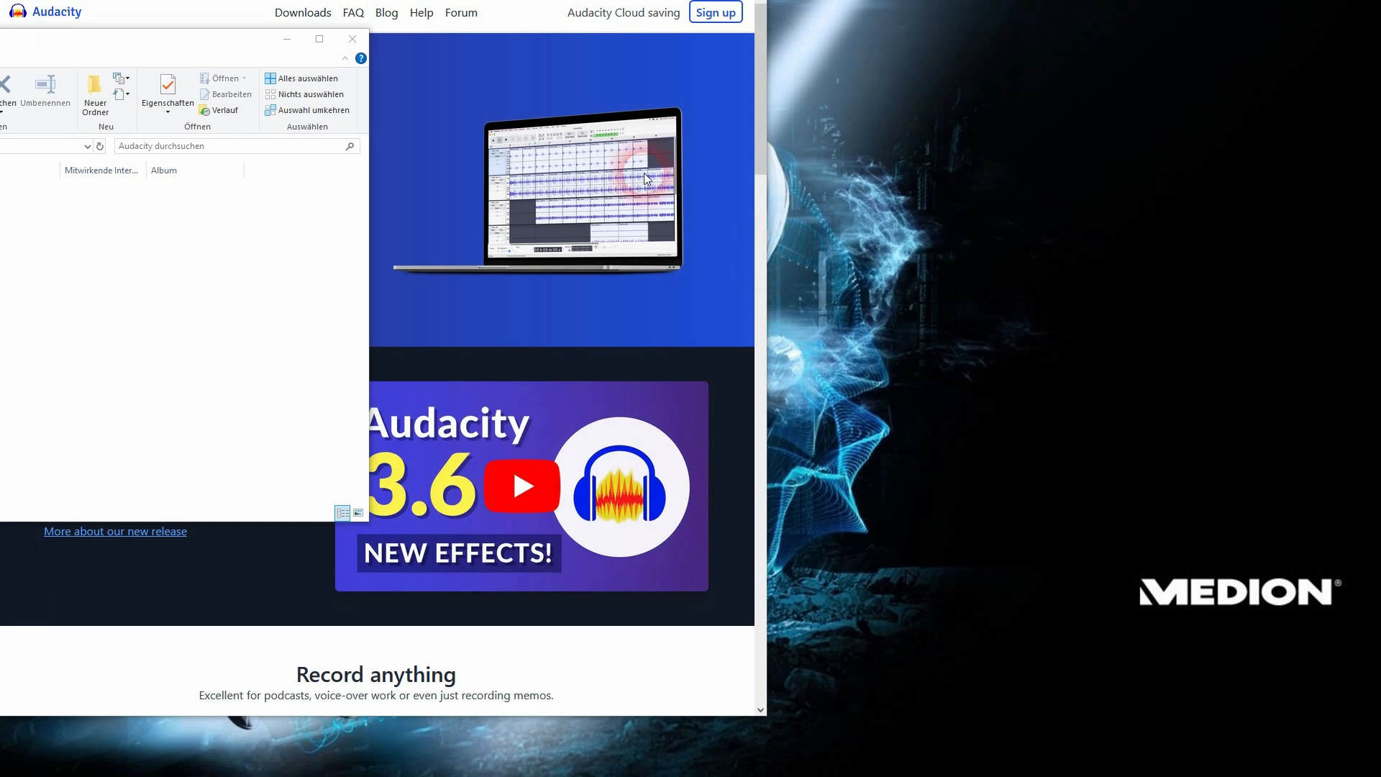
left_click(139, 72)
left_click(40, 272)
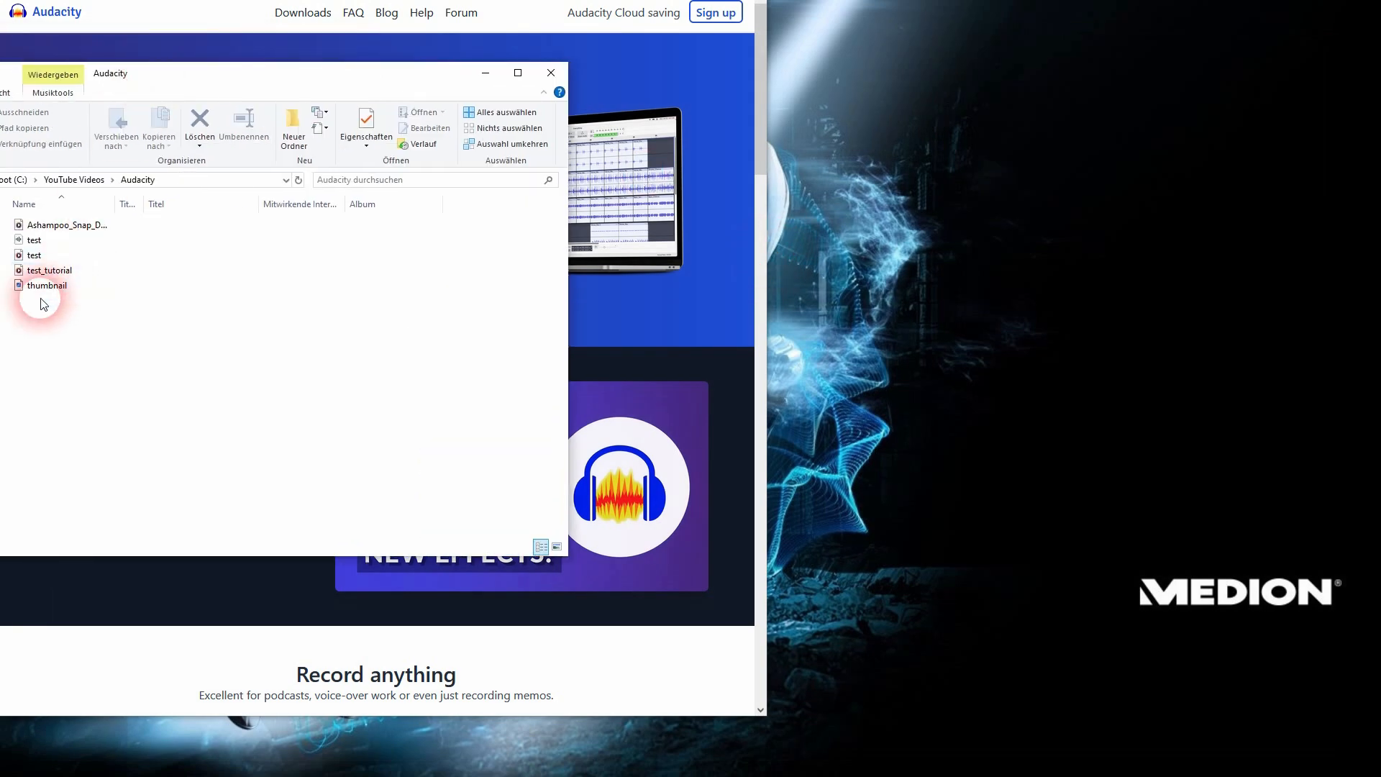